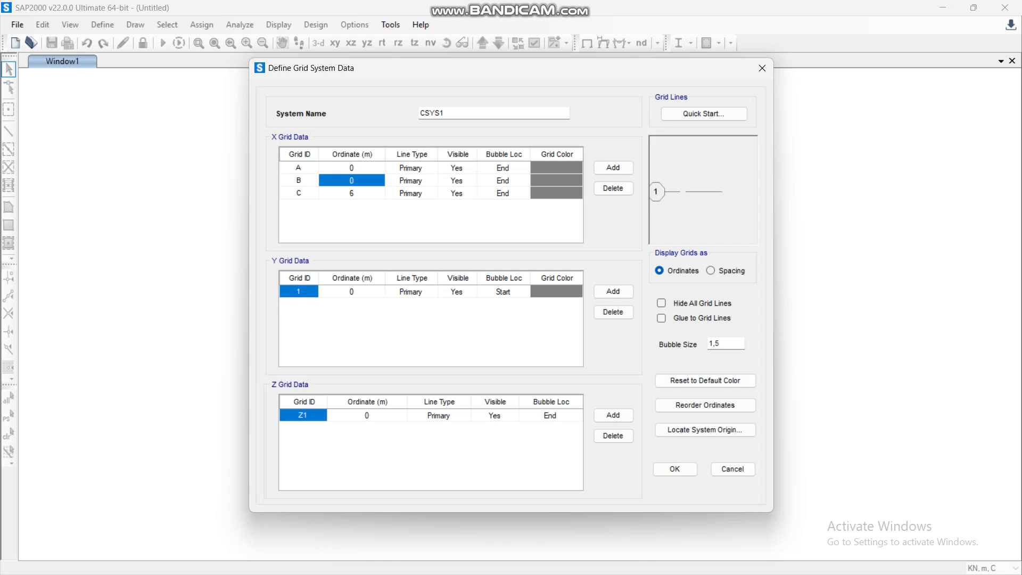
Step: Set the X grid ordinates to 2 m for line B and 4 m for line C, and accept the grid definition
{"action": "type", "text": "2"}
{"action": "key", "text": "Return"}
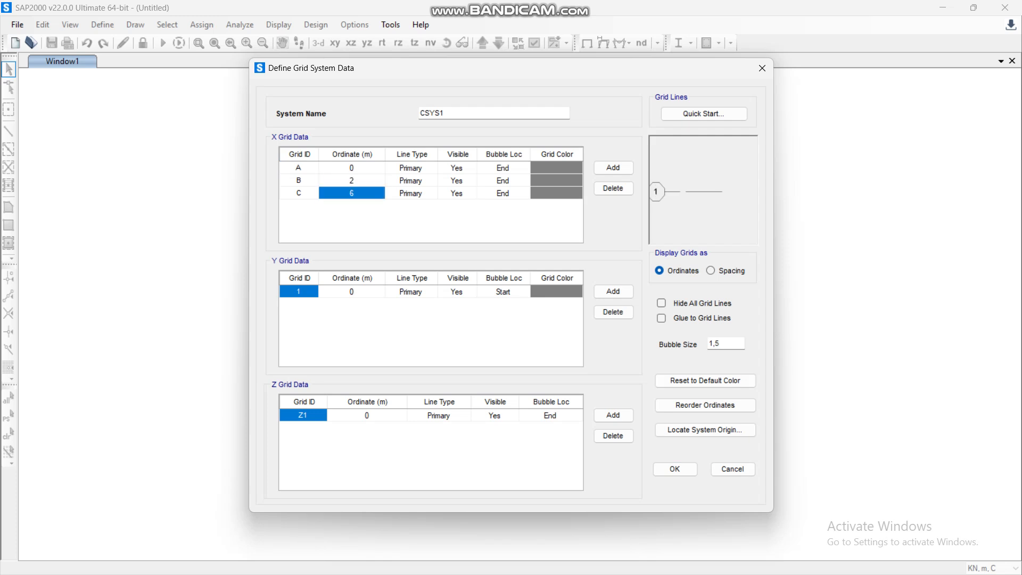
{"action": "type", "text": "4"}
{"action": "left_click", "coordinate": [410, 193]}
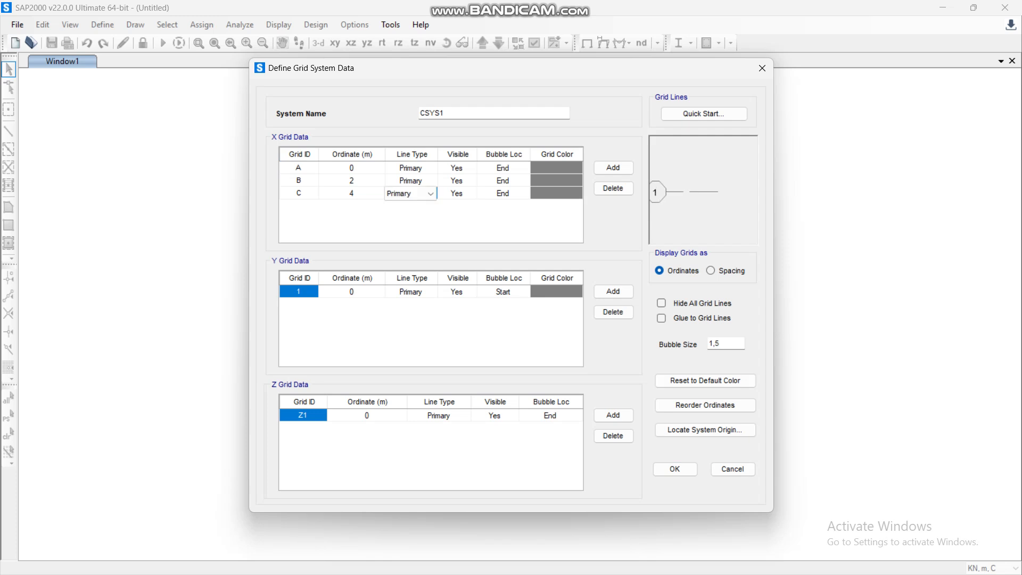
{"action": "left_click", "coordinate": [351, 292]}
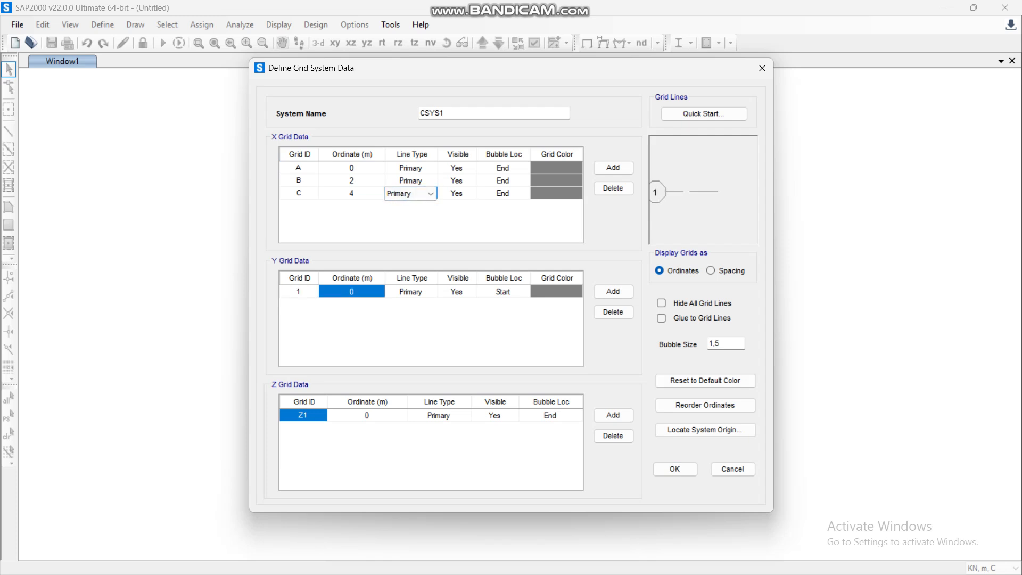
{"action": "left_click", "coordinate": [367, 415]}
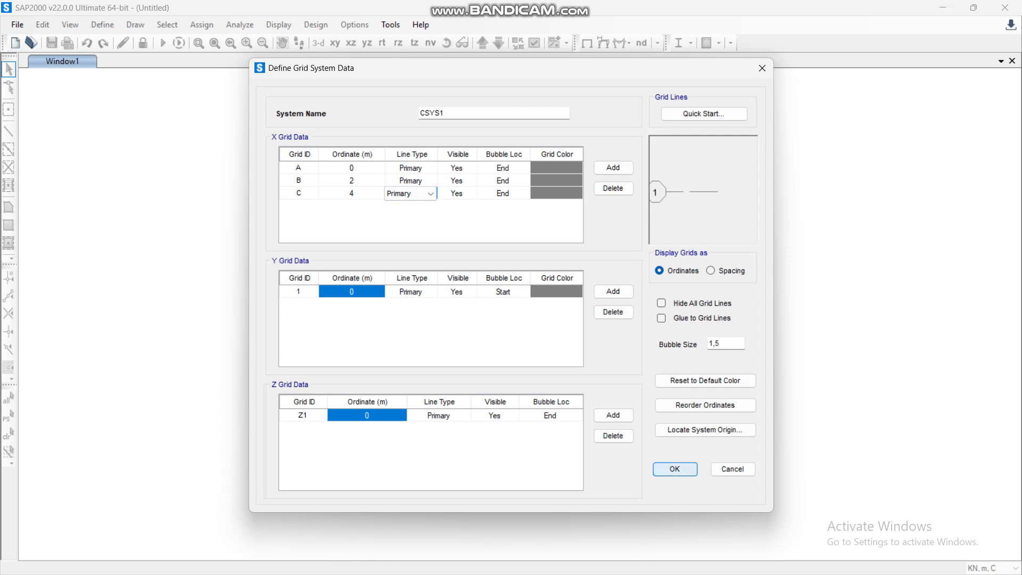
{"action": "left_click", "coordinate": [675, 469]}
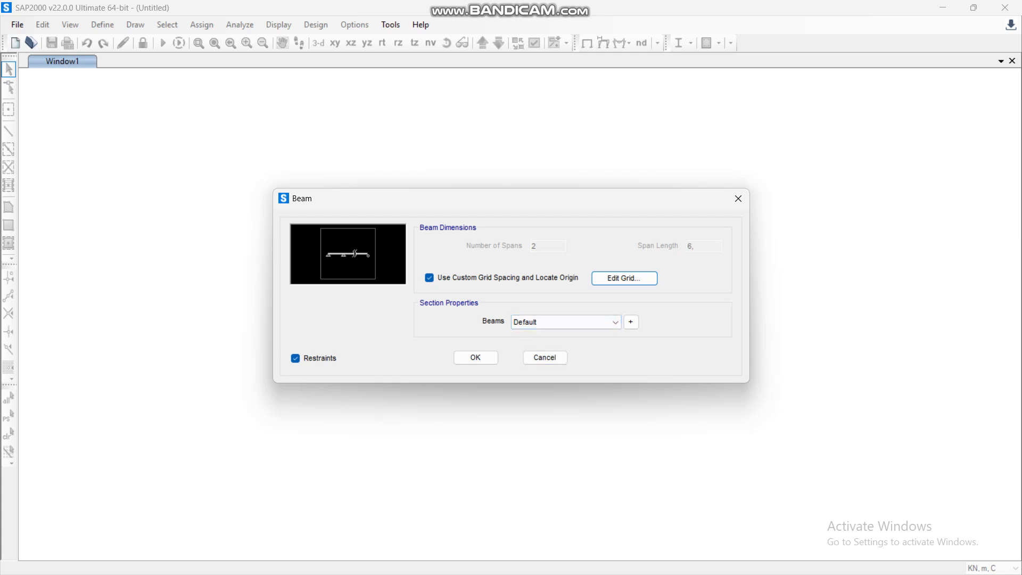
Step: Add a new I/Wide Flange frame section for the beams and enter the author's first name as section name
{"action": "left_click", "coordinate": [630, 321]}
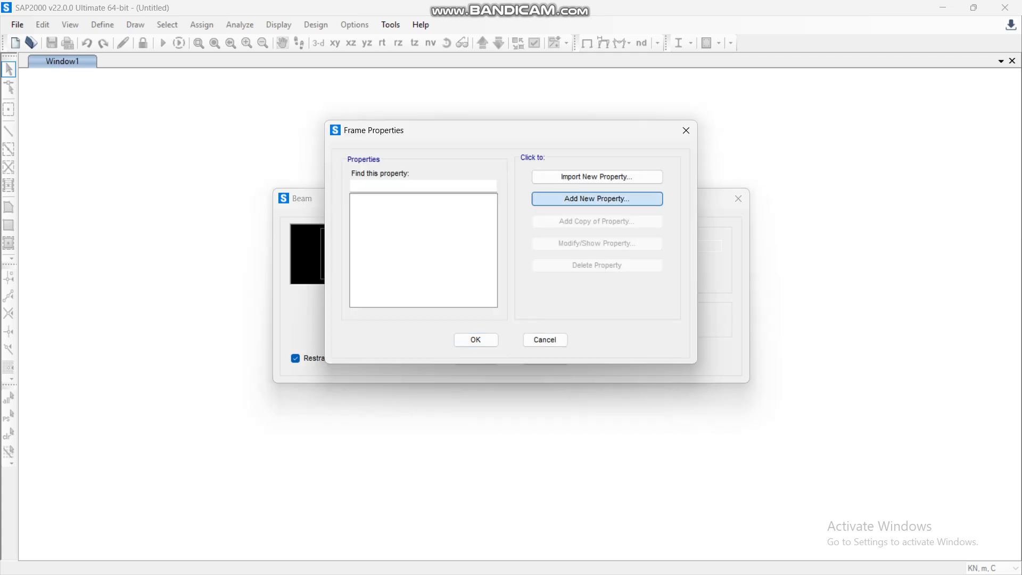
{"action": "left_click", "coordinate": [597, 198]}
{"action": "left_click", "coordinate": [380, 221]}
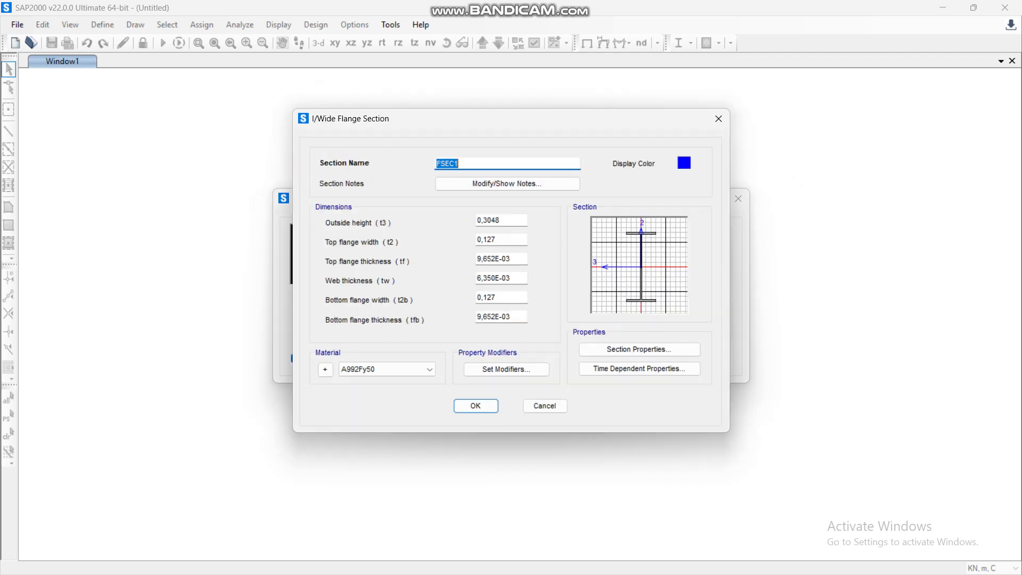
{"action": "type", "text": "FAREL"}
Step: Modify the 4000Psi concrete material: rename it with the author's first name and set its weight per unit volume to 0
{"action": "left_click", "coordinate": [325, 369]}
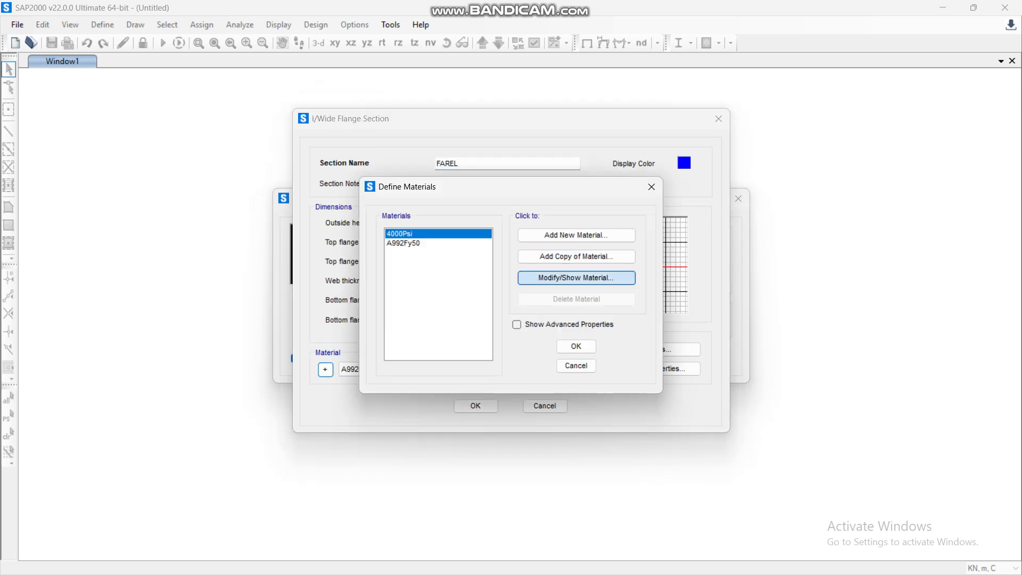
{"action": "left_click", "coordinate": [576, 277]}
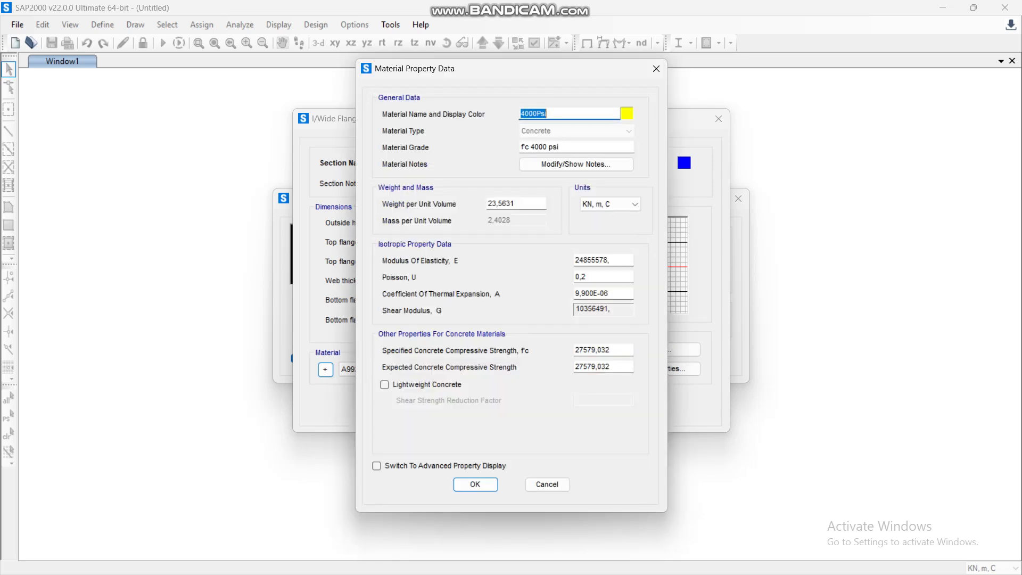
{"action": "type", "text": "FAREL"}
{"action": "double_click", "coordinate": [511, 204]}
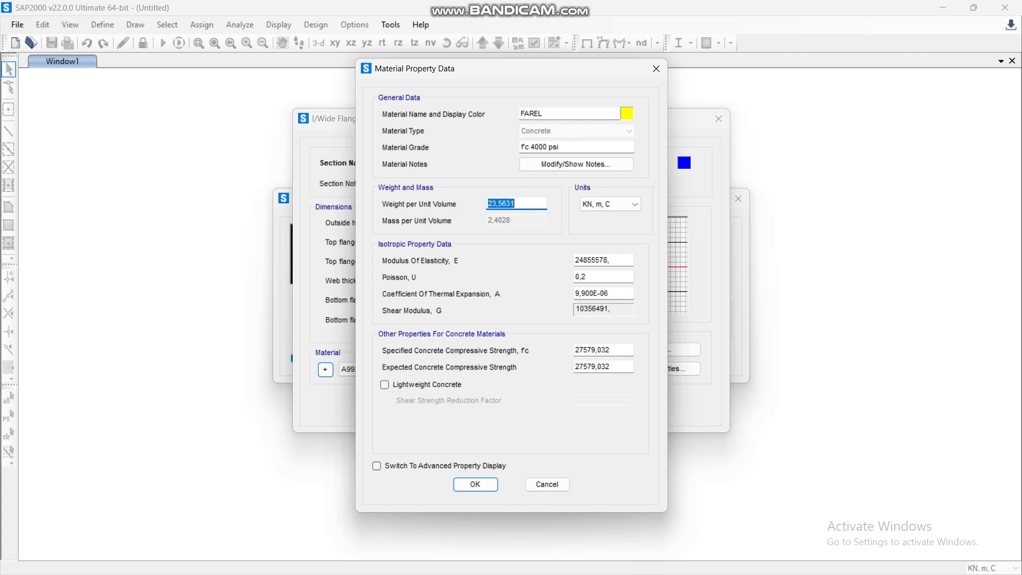
{"action": "type", "text": "0"}
{"action": "key", "text": "Return"}
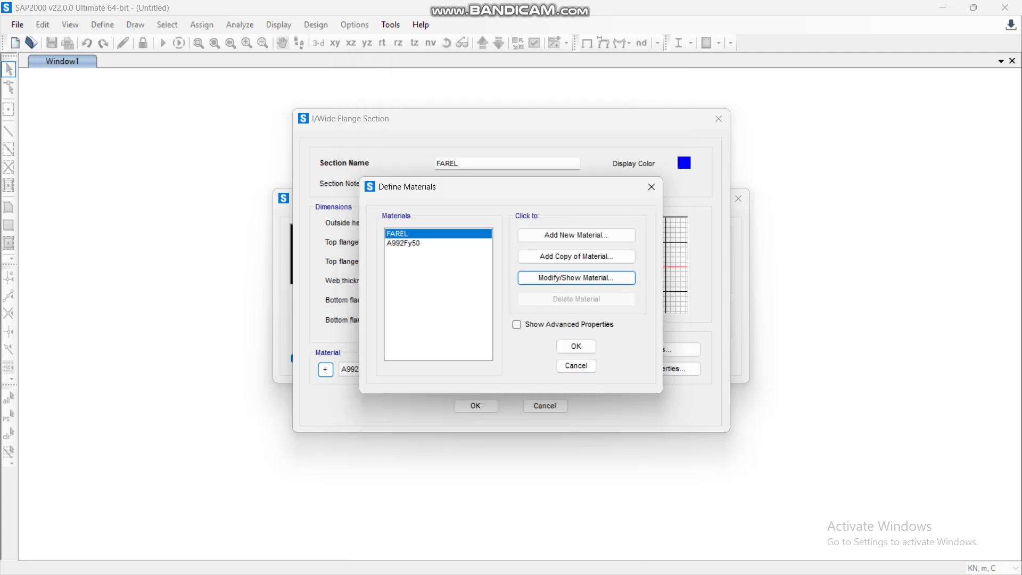
{"action": "left_click", "coordinate": [576, 346]}
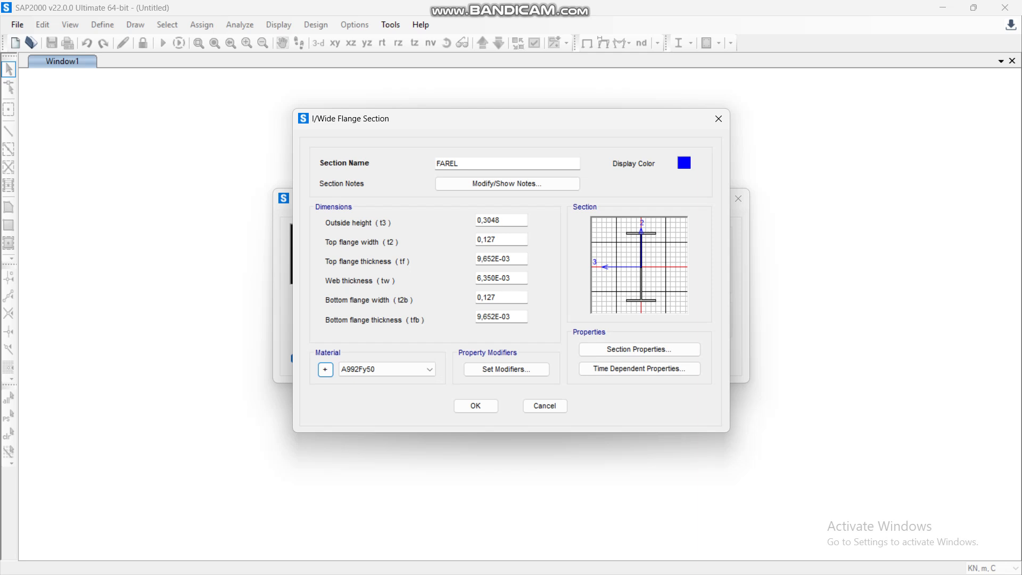
Step: Assign the renamed concrete material to the new I/Wide Flange section and accept the section as the beam property
{"action": "left_click", "coordinate": [388, 369]}
{"action": "left_click", "coordinate": [385, 390]}
{"action": "left_click", "coordinate": [475, 406]}
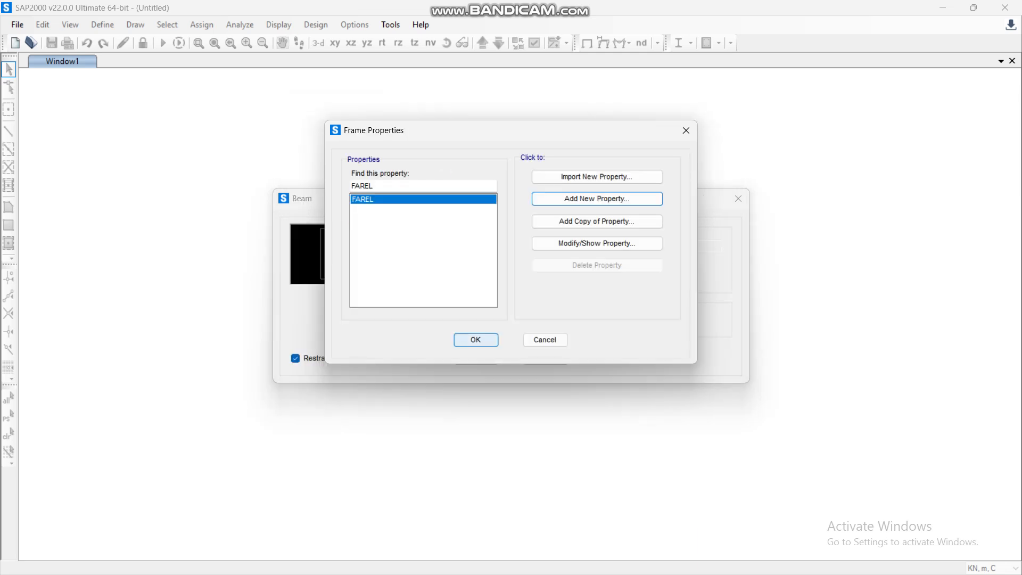
{"action": "left_click", "coordinate": [476, 339]}
Step: Create the beam model with Restraints disabled and close the 3-D view, keeping the X-Z plane view
{"action": "left_click", "coordinate": [296, 358]}
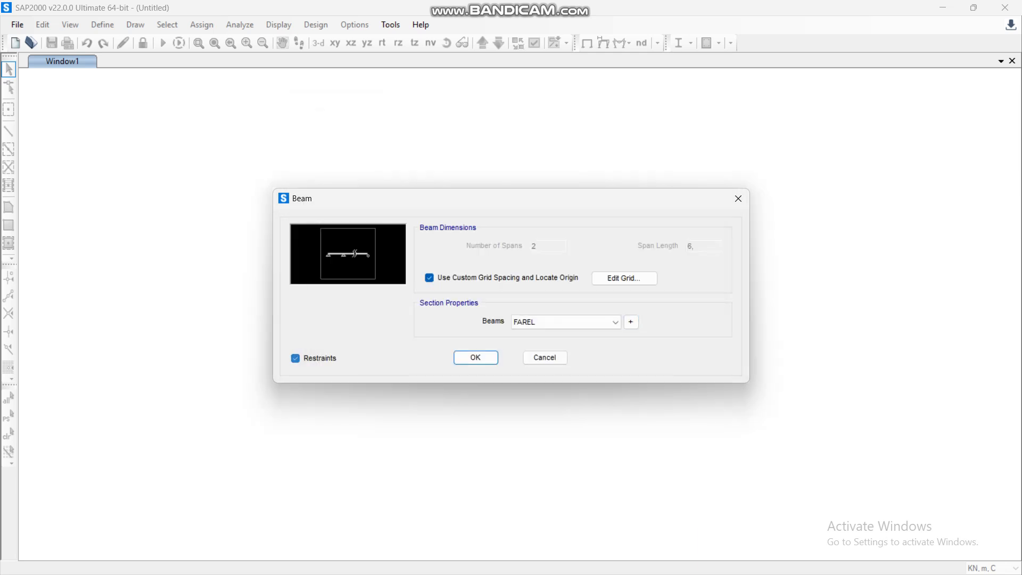
{"action": "left_click", "coordinate": [475, 357]}
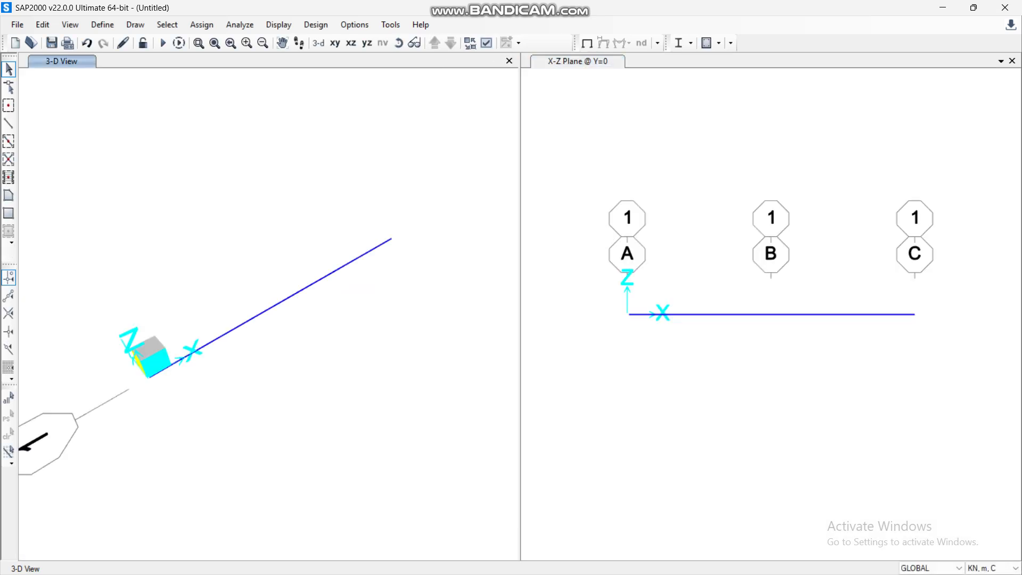
{"action": "left_click", "coordinate": [510, 61]}
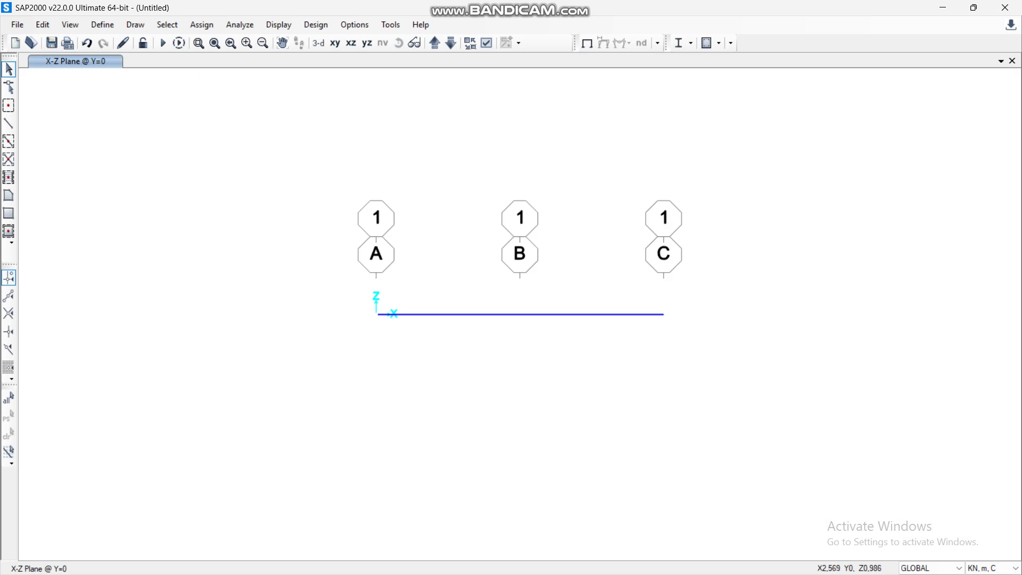
Step: Review the X grid ordinates of the GLOBAL coordinate system and close its grid definition
{"action": "right_click", "coordinate": [561, 243]}
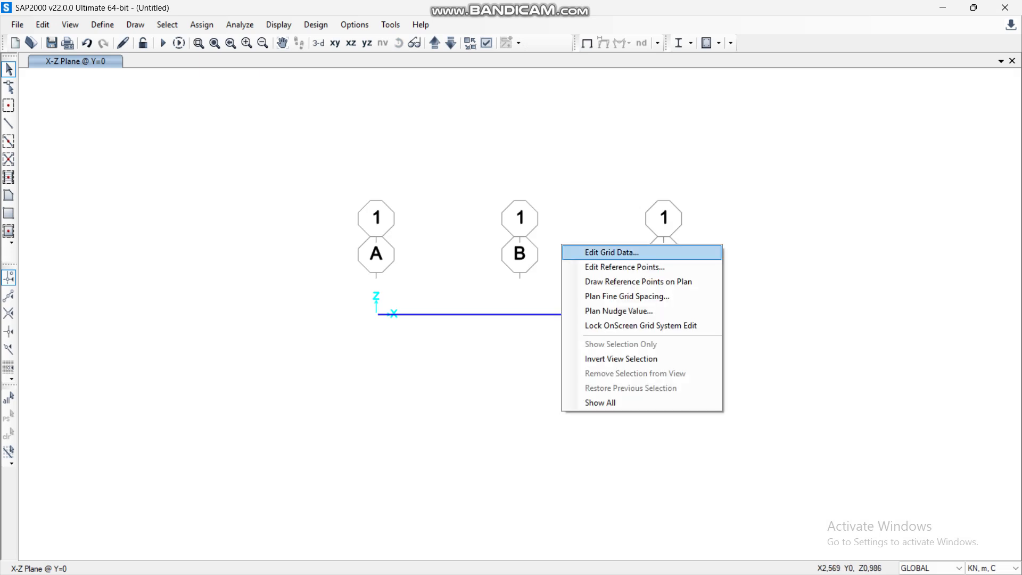
{"action": "left_click", "coordinate": [612, 252]}
{"action": "left_click", "coordinate": [562, 287]}
{"action": "left_click", "coordinate": [352, 181]}
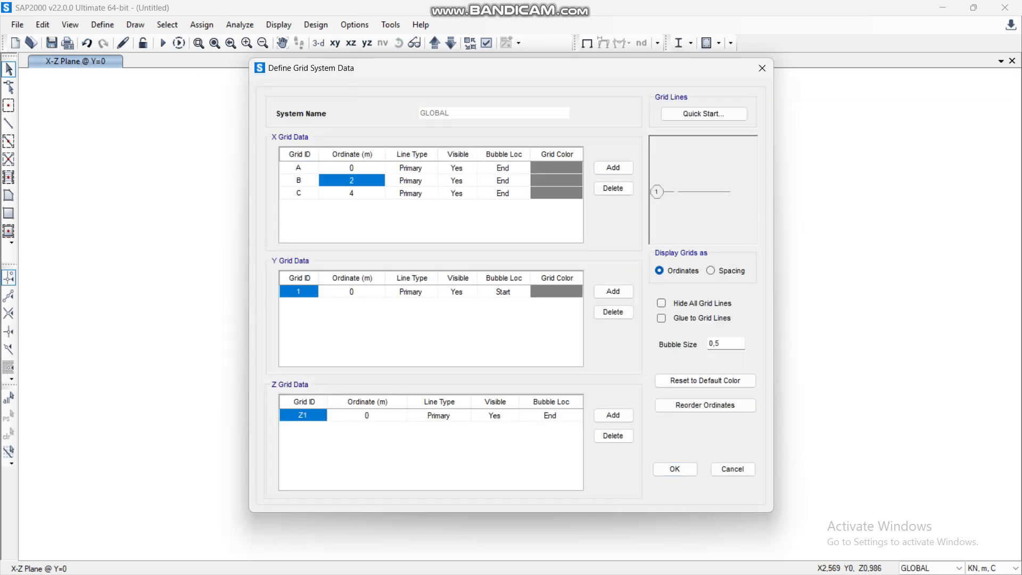
{"action": "left_click", "coordinate": [352, 193]}
{"action": "left_click", "coordinate": [352, 168]}
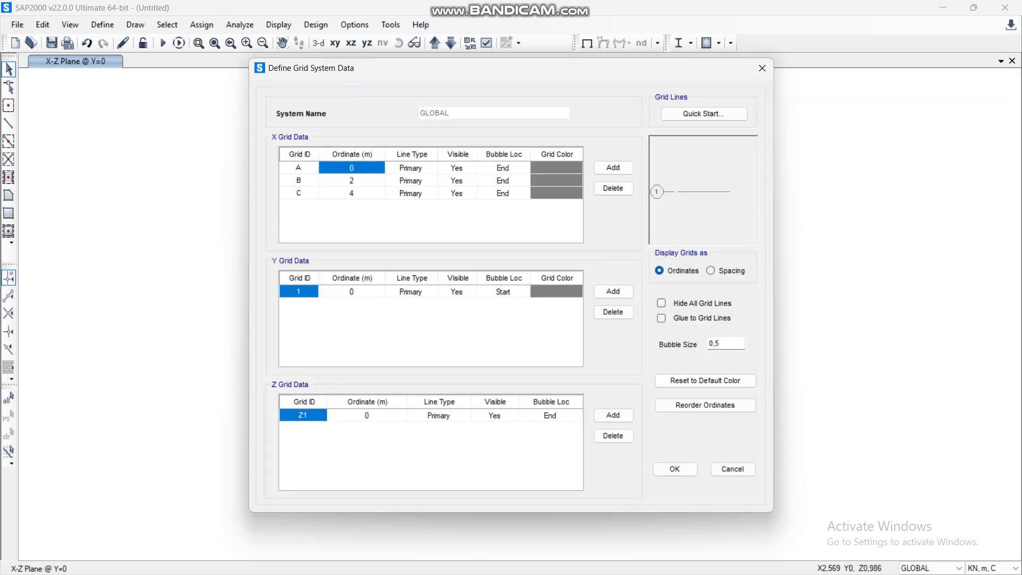
{"action": "left_click", "coordinate": [675, 469]}
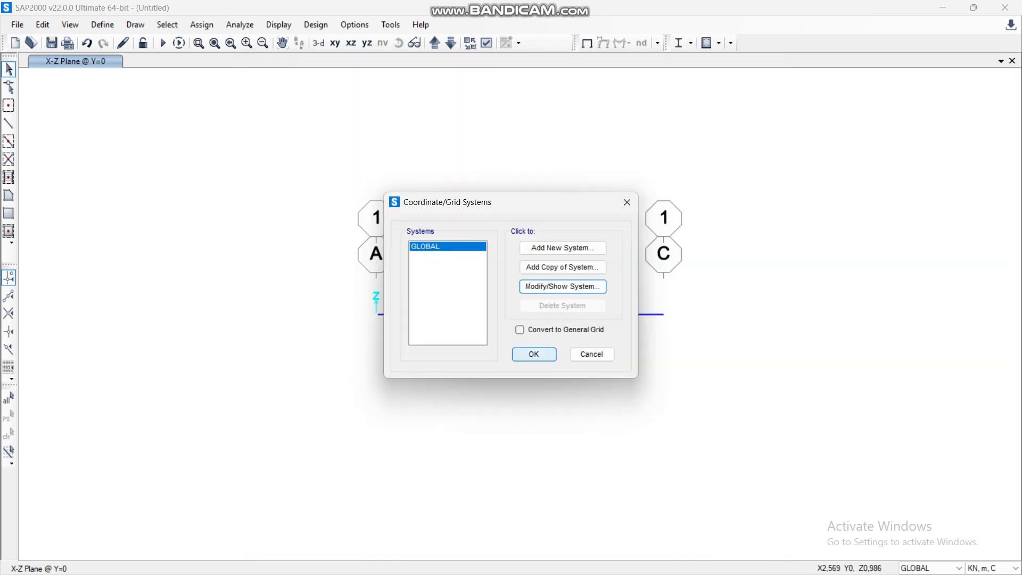
{"action": "left_click", "coordinate": [533, 354]}
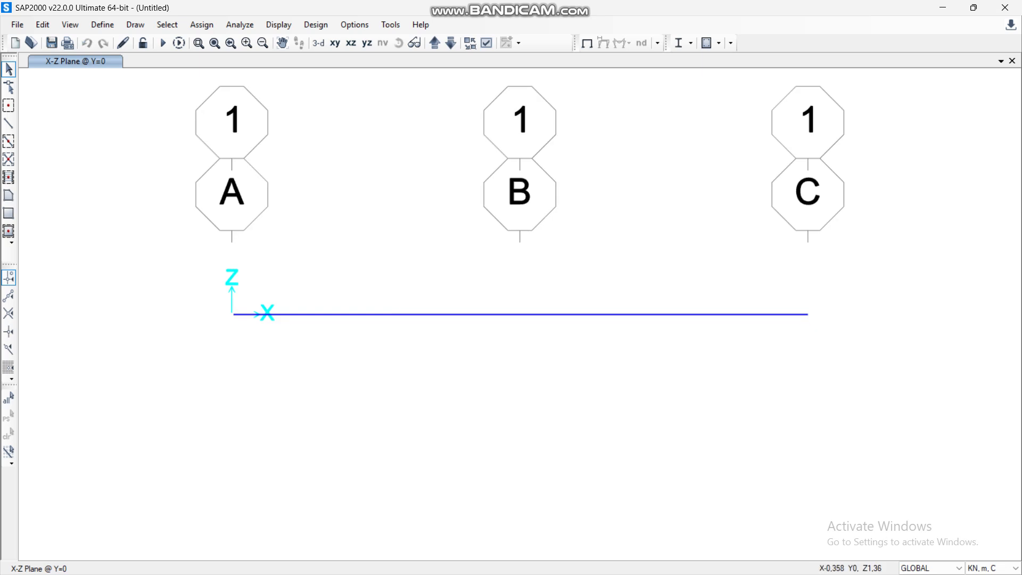
Step: Add a load pattern named BEBAN with type Other
{"action": "left_click", "coordinate": [102, 24]}
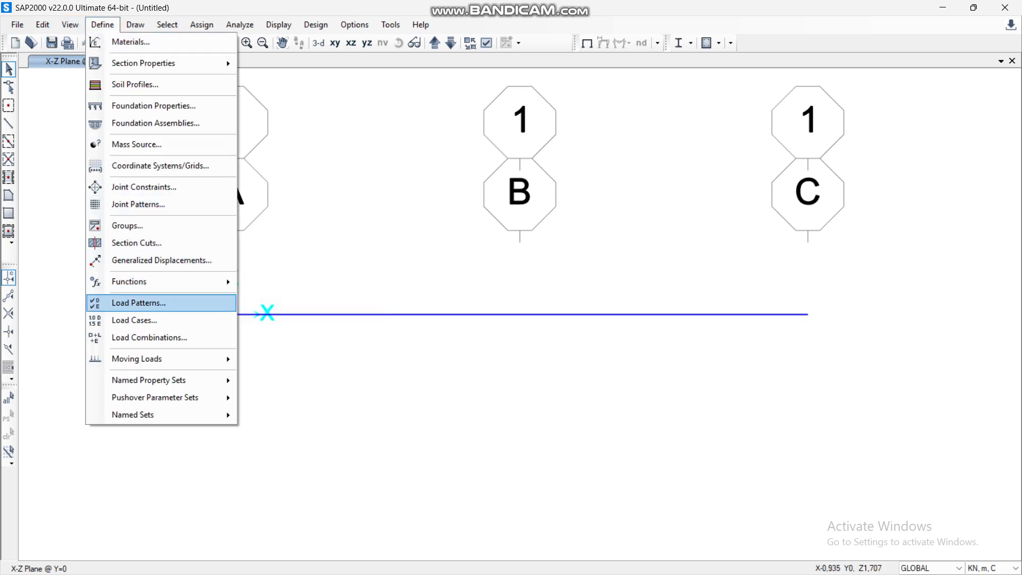
{"action": "left_click", "coordinate": [138, 302]}
{"action": "double_click", "coordinate": [264, 251]}
{"action": "type", "text": "BEBAN"}
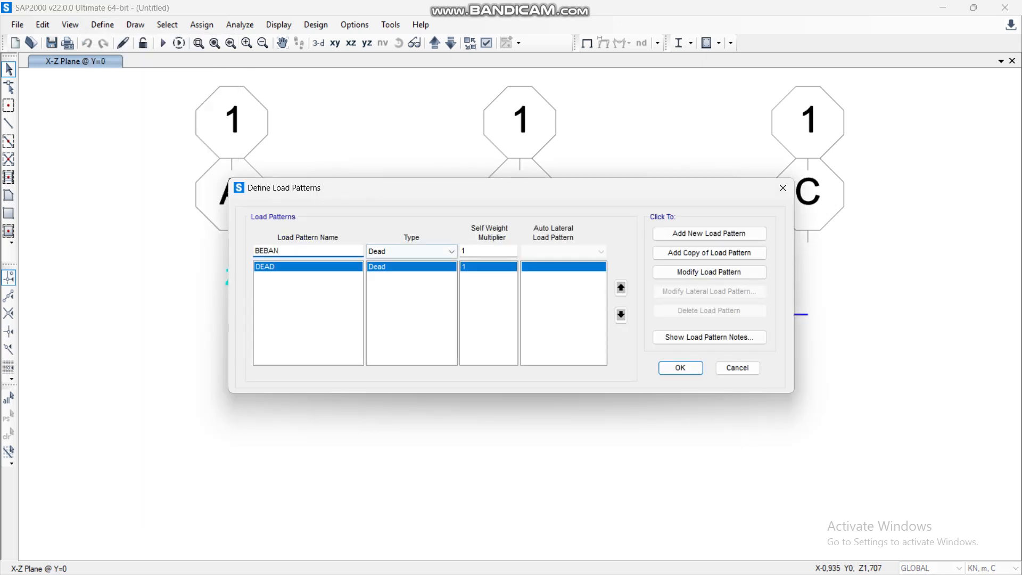
{"action": "left_click", "coordinate": [413, 251]}
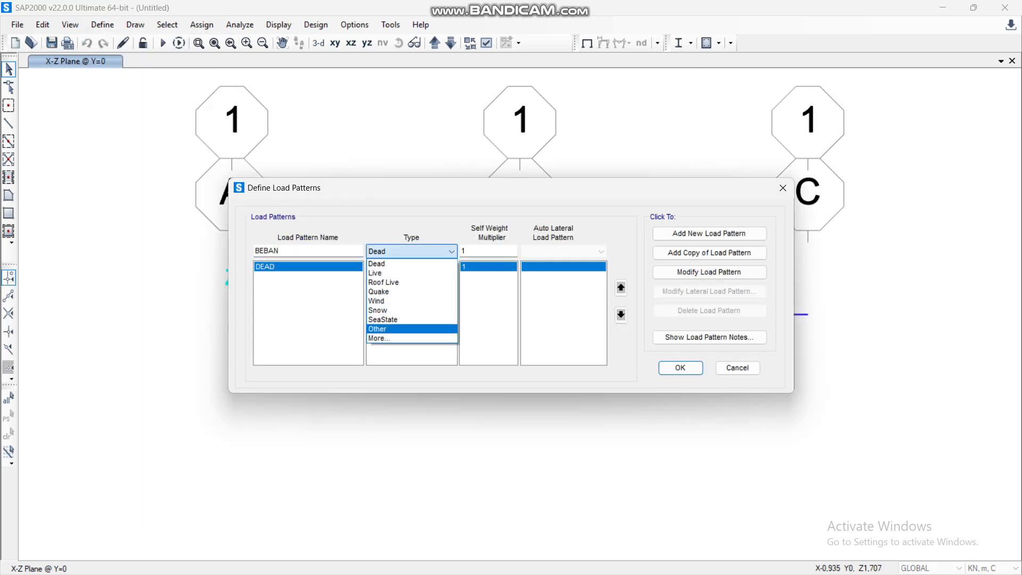
{"action": "left_click", "coordinate": [378, 328]}
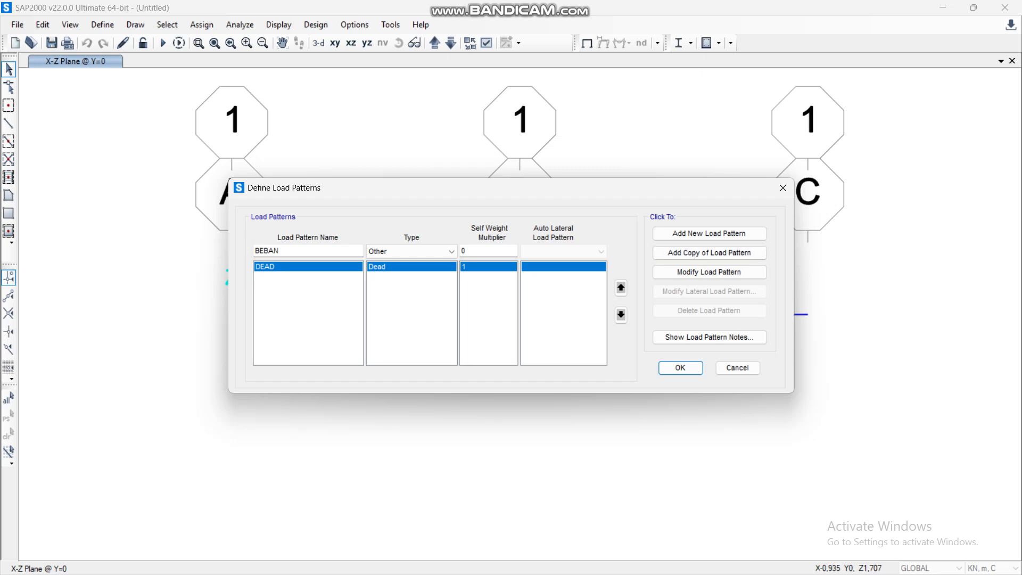
{"action": "left_click", "coordinate": [709, 233]}
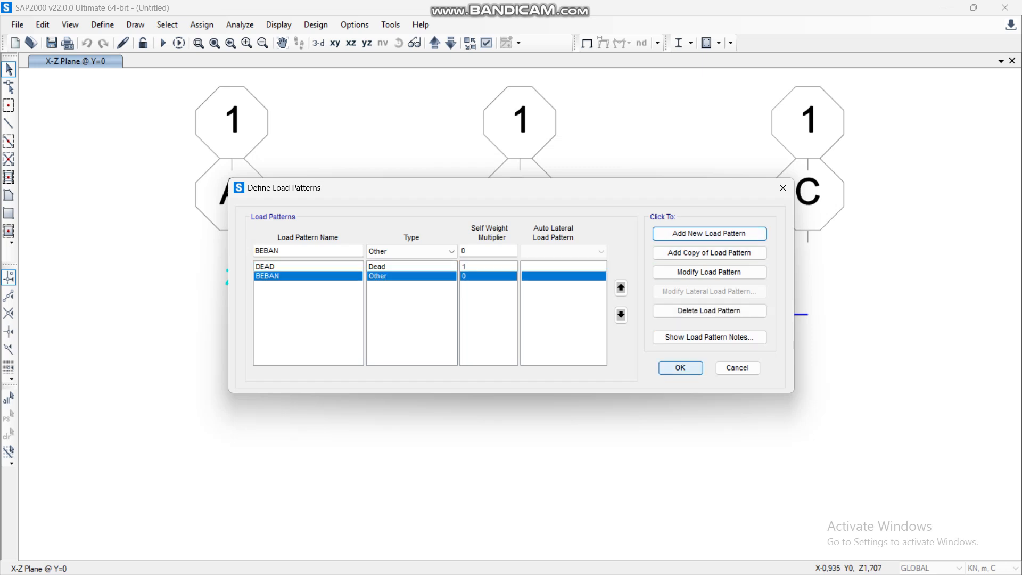
{"action": "left_click", "coordinate": [680, 367]}
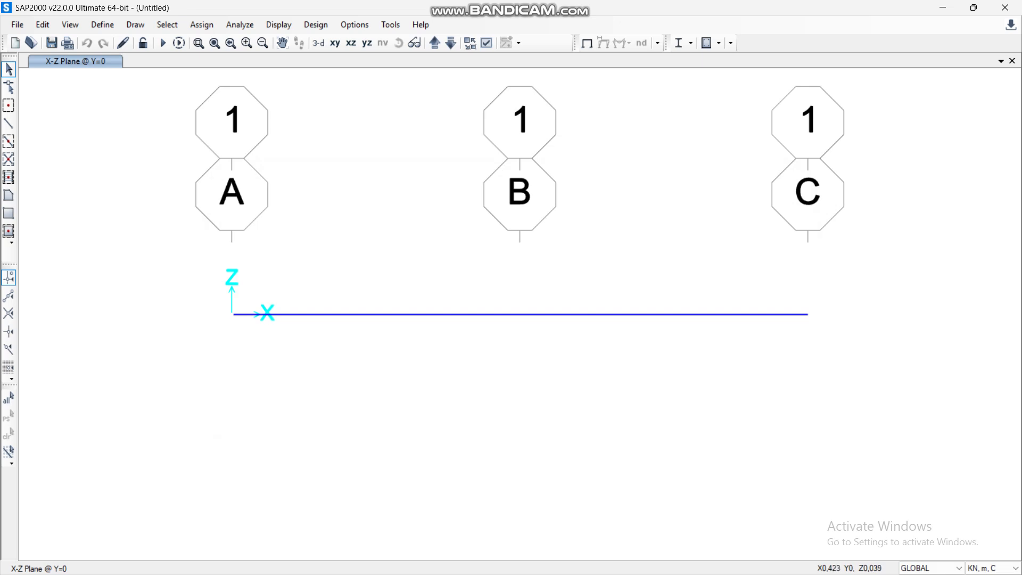
Step: Assign a pinned support, restraining translations 1, 2 and 3, to the beam joint at grid A
{"action": "left_click", "coordinate": [232, 314]}
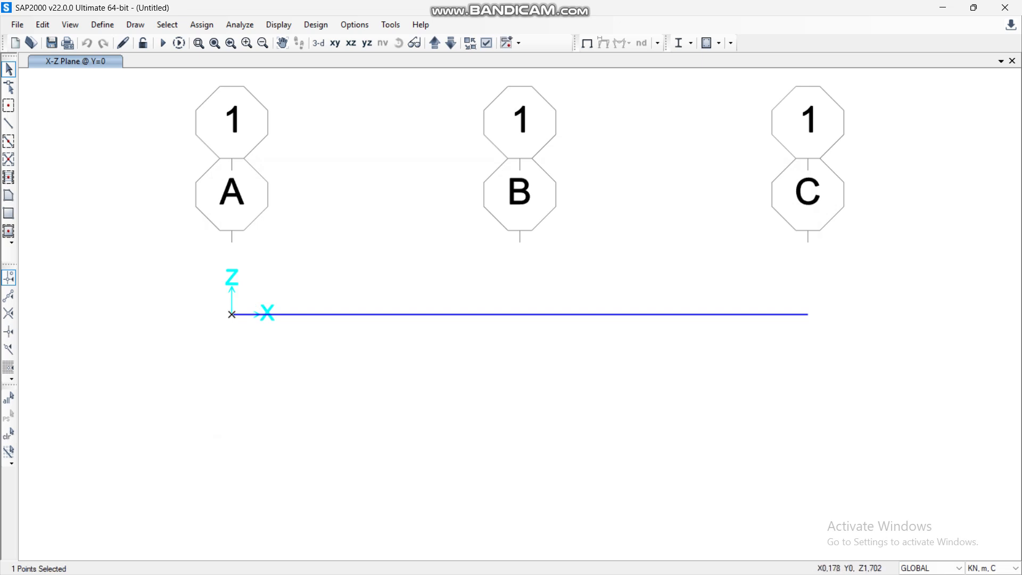
{"action": "left_click", "coordinate": [202, 24]}
{"action": "mouse_move", "coordinate": [228, 42]}
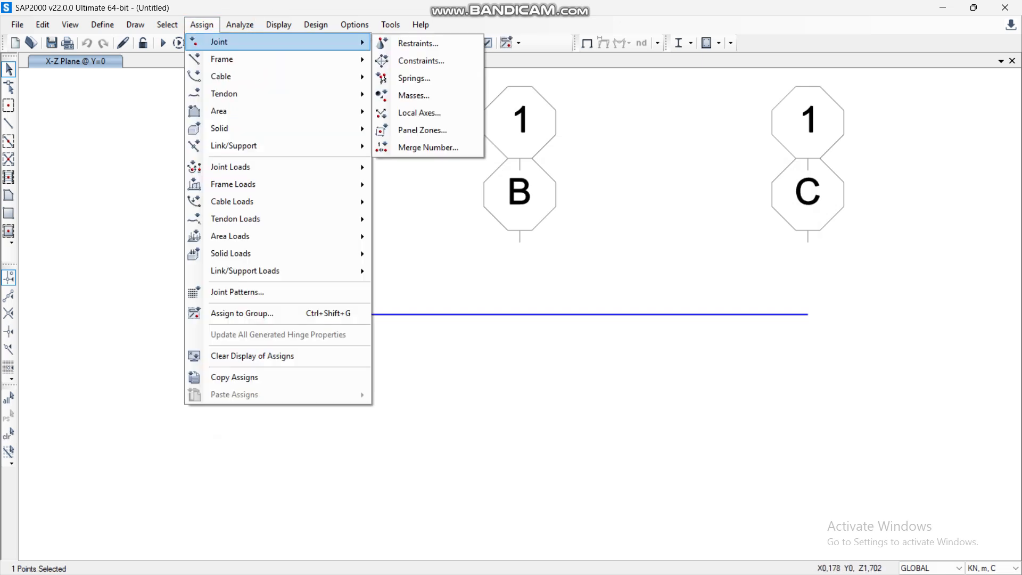
{"action": "left_click", "coordinate": [417, 40]}
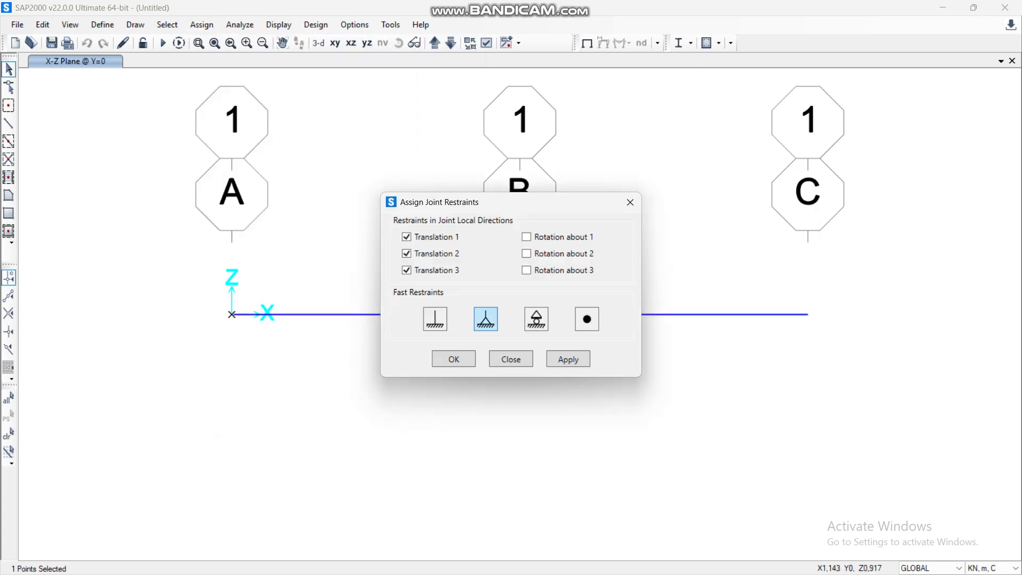
{"action": "left_click", "coordinate": [568, 359]}
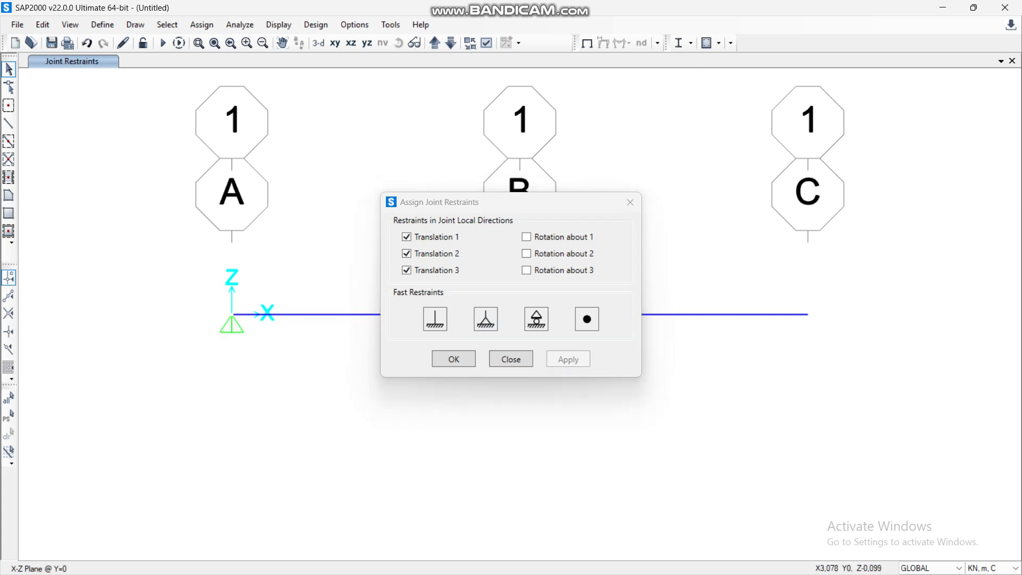
Step: Assign a roller support, restraining only translation 3, to the beam joint at grid C
{"action": "left_click", "coordinate": [807, 314]}
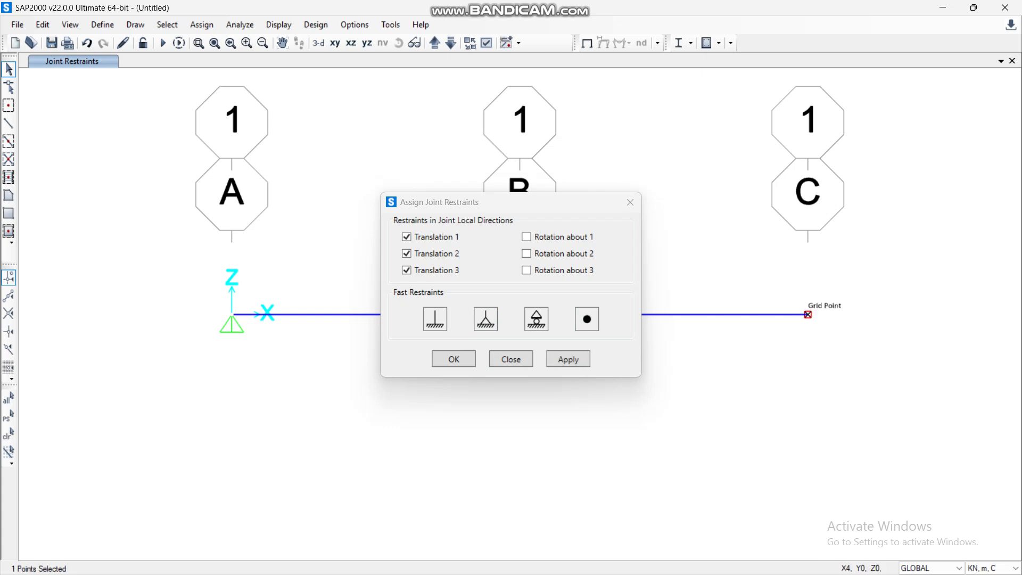
{"action": "left_click", "coordinate": [535, 318]}
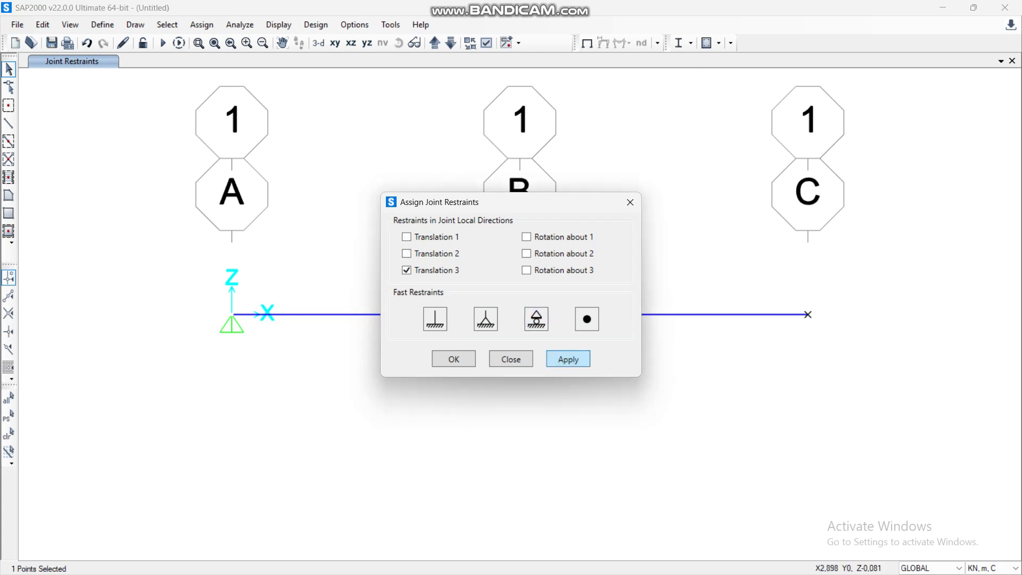
{"action": "left_click", "coordinate": [568, 358]}
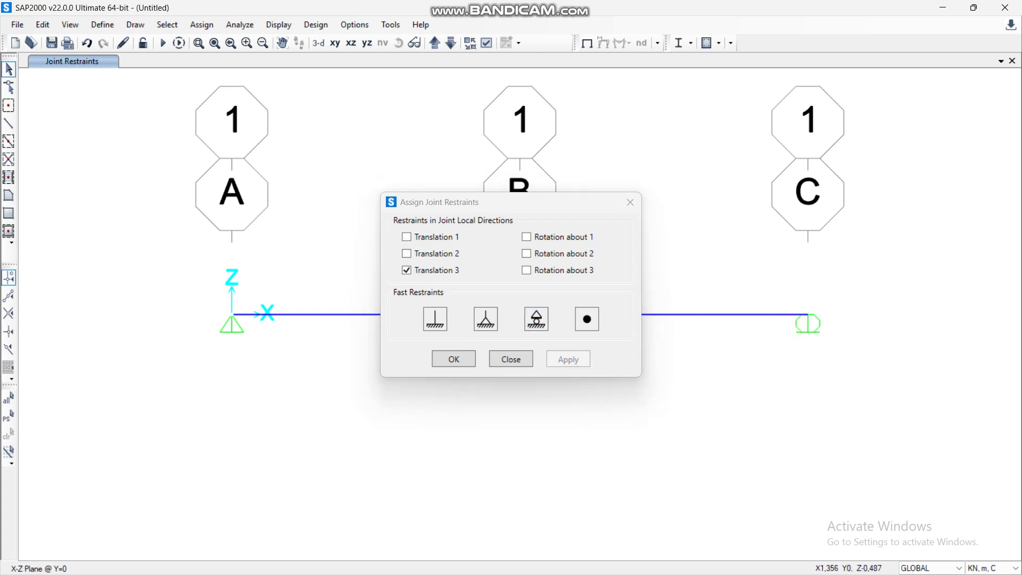
{"action": "left_click", "coordinate": [454, 359]}
Step: Assign a joint force of -5,5 kN in Global Z to the beam joint at grid B under load pattern BEBAN
{"action": "left_click", "coordinate": [519, 314]}
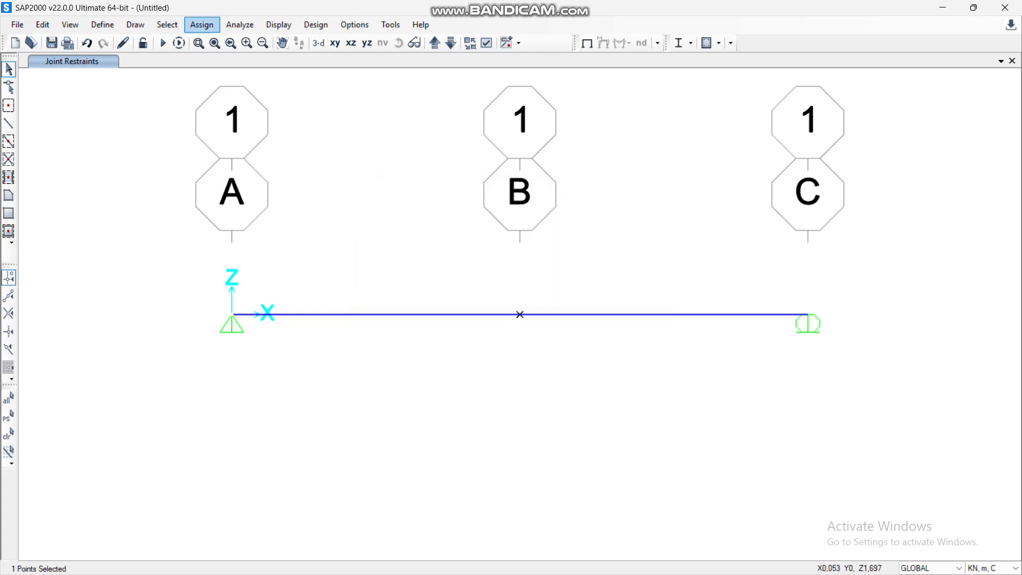
{"action": "left_click", "coordinate": [202, 24]}
{"action": "mouse_move", "coordinate": [239, 166]}
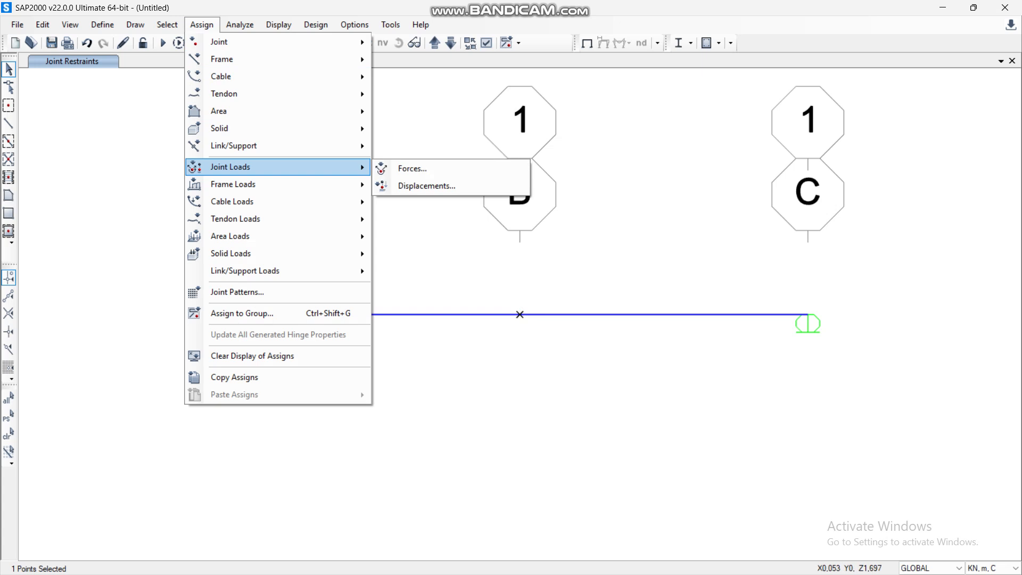
{"action": "left_click", "coordinate": [413, 168]}
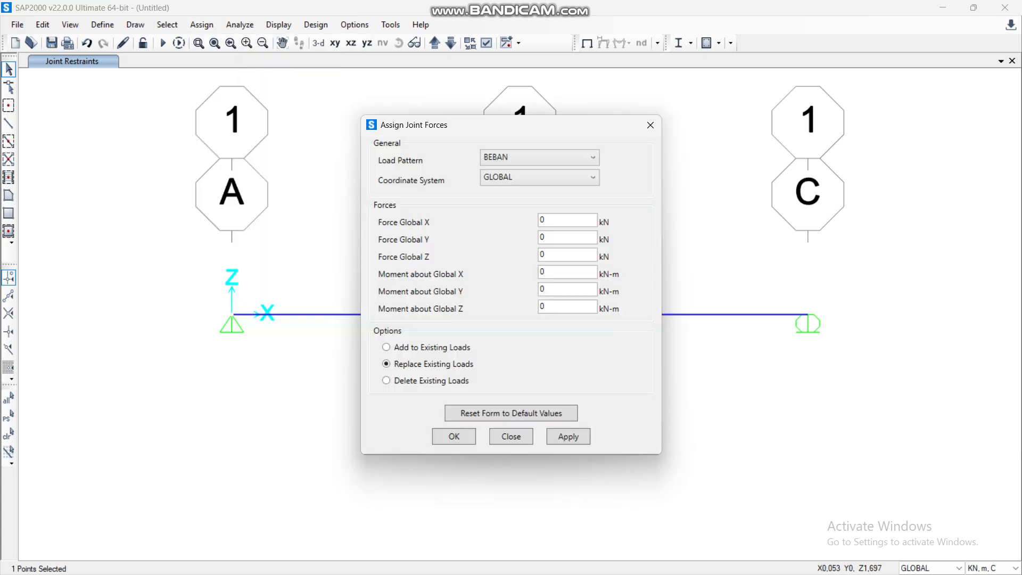
{"action": "left_click", "coordinate": [559, 255]}
{"action": "key", "text": "BackSpace"}
{"action": "type", "text": "-5,50"}
{"action": "left_click", "coordinate": [567, 437]}
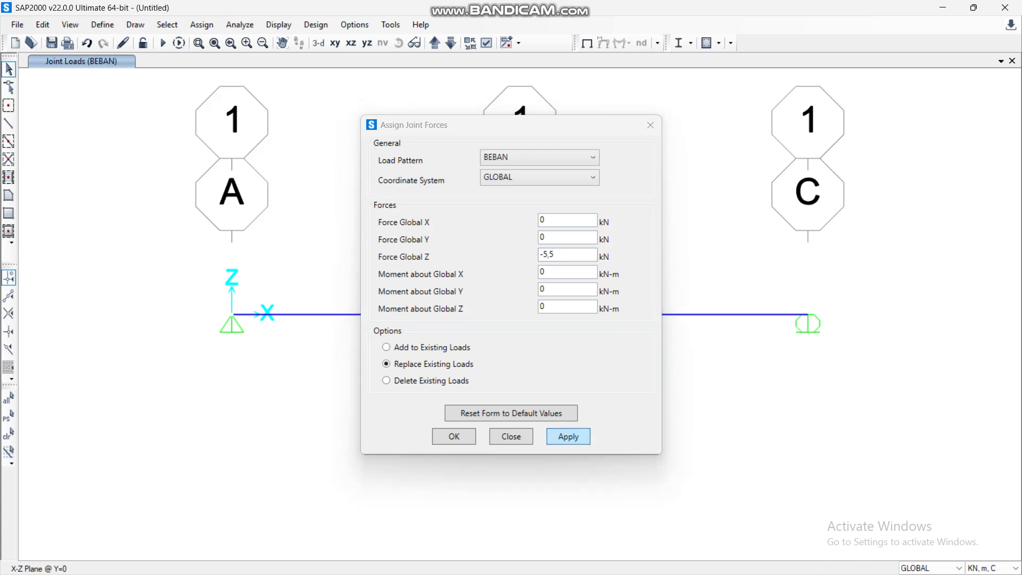
{"action": "left_click", "coordinate": [454, 436]}
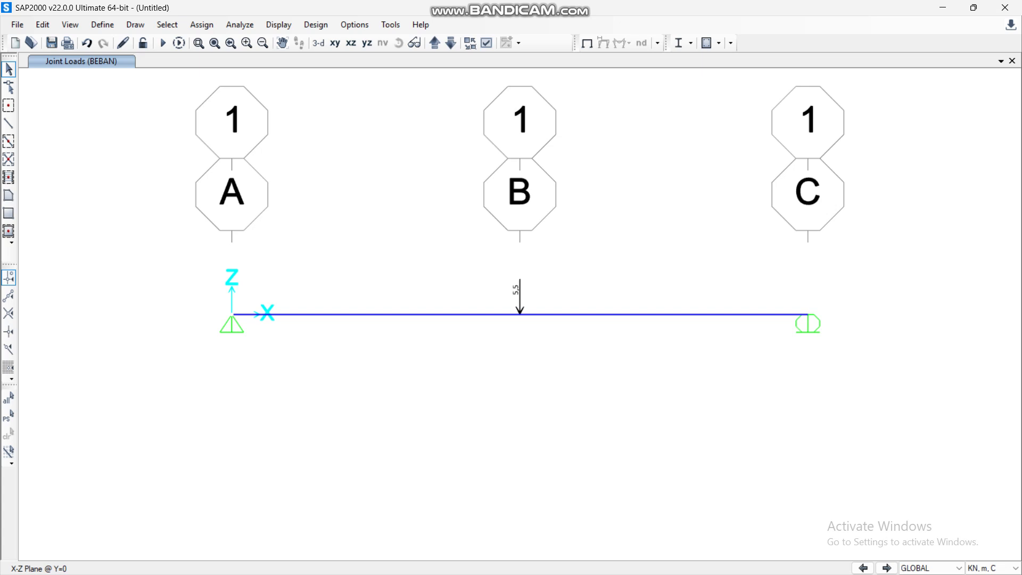
Step: Set the analysis degrees of freedom to Plane Frame in the XZ plane
{"action": "left_click", "coordinate": [239, 24]}
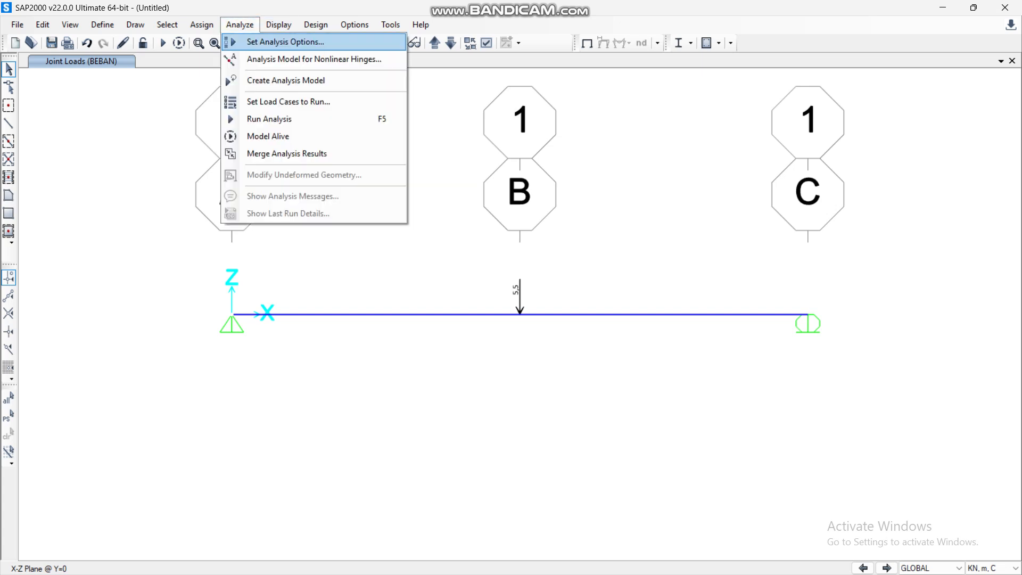
{"action": "left_click", "coordinate": [285, 42]}
{"action": "left_click", "coordinate": [443, 271]}
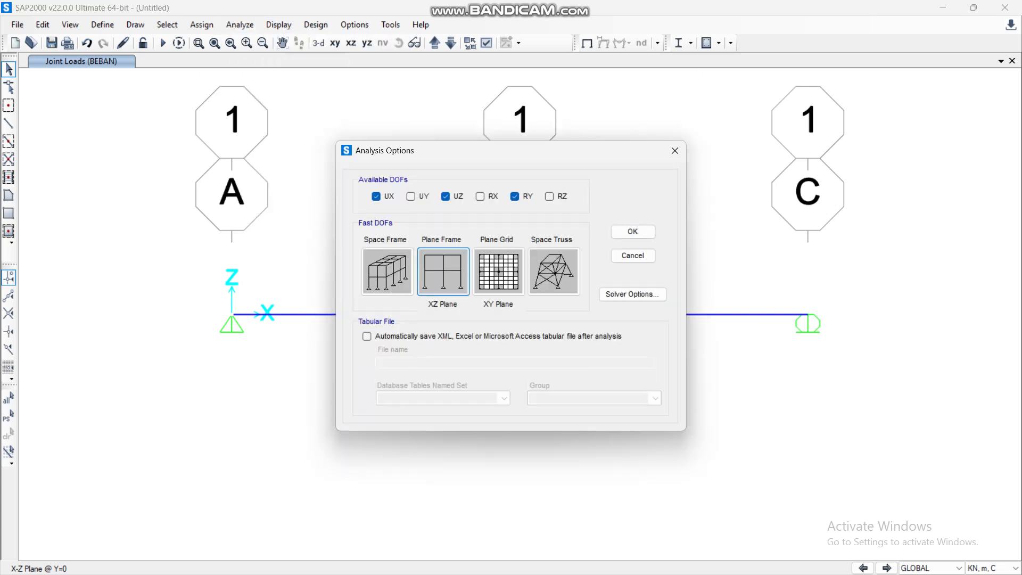
{"action": "left_click", "coordinate": [632, 231]}
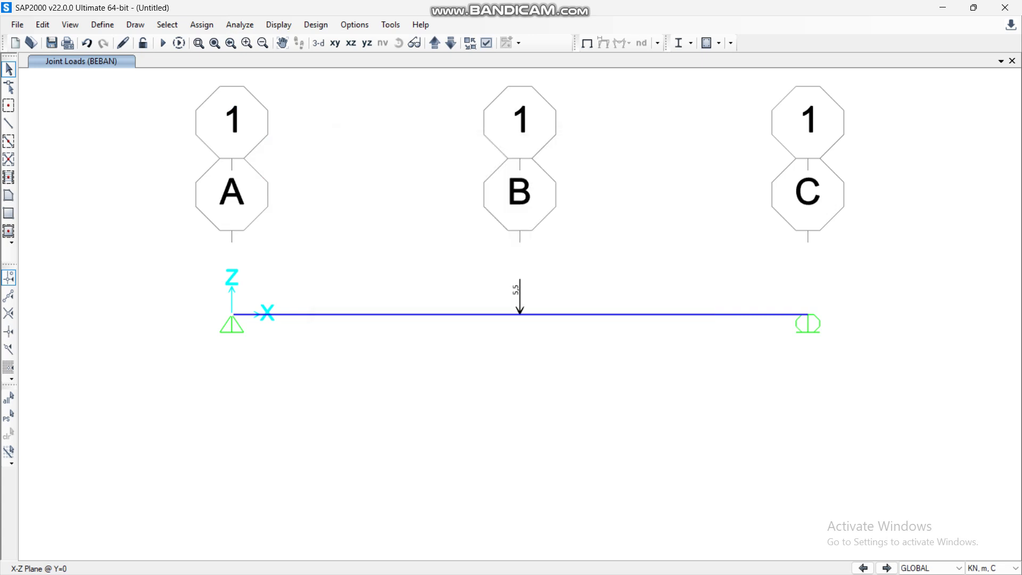
Step: Exclude the DEAD and MODAL load cases from the analysis run, keeping only BEBAN
{"action": "left_click", "coordinate": [239, 25]}
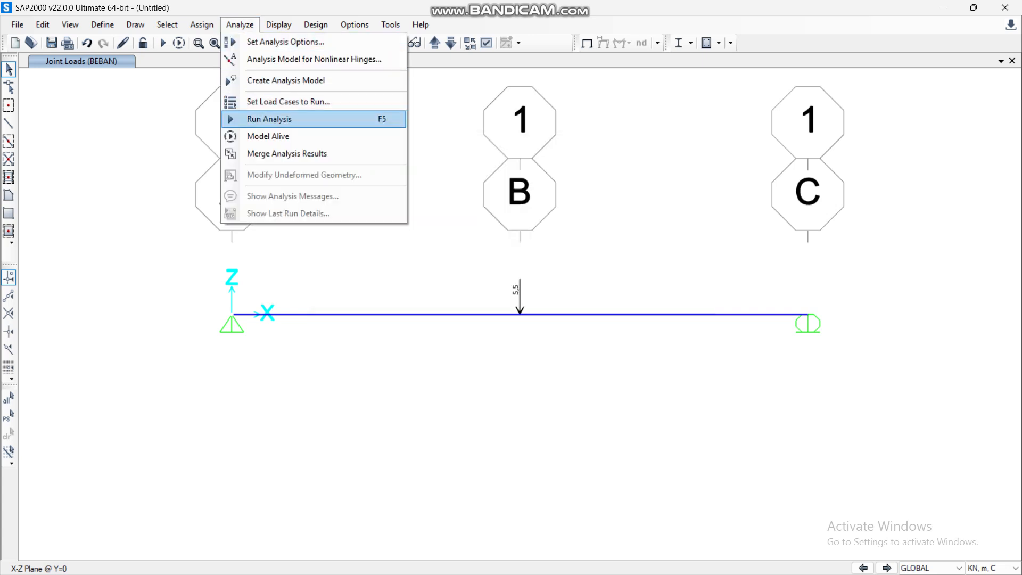
{"action": "left_click", "coordinate": [269, 119]}
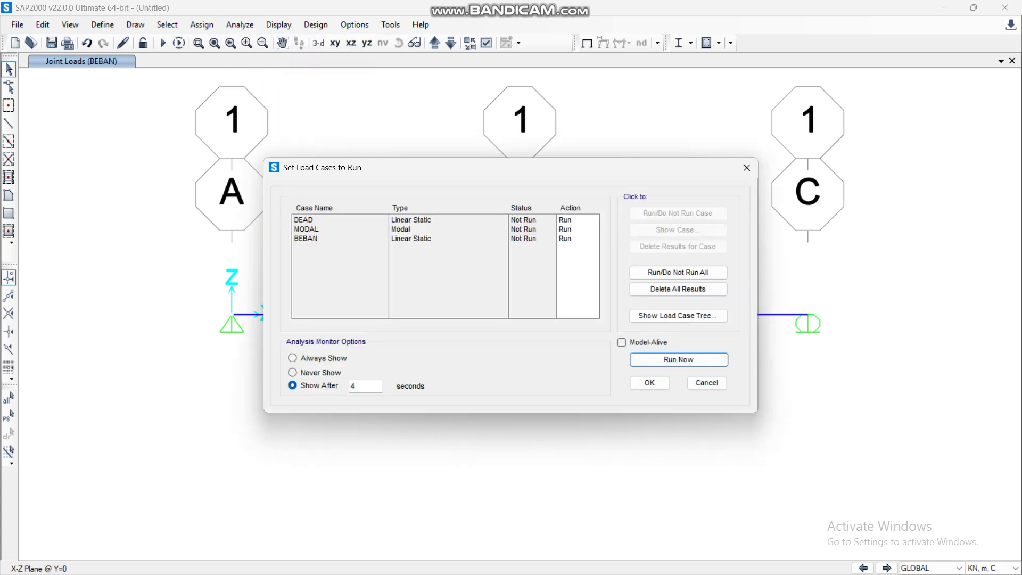
{"action": "left_click", "coordinate": [319, 220]}
{"action": "left_click", "coordinate": [677, 214]}
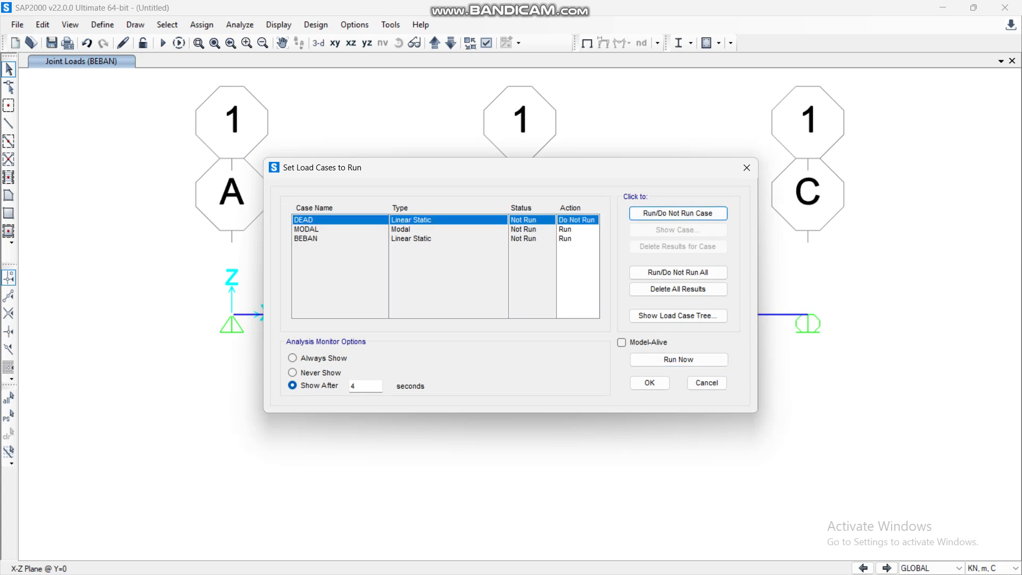
{"action": "left_click", "coordinate": [578, 230]}
{"action": "left_click", "coordinate": [677, 213]}
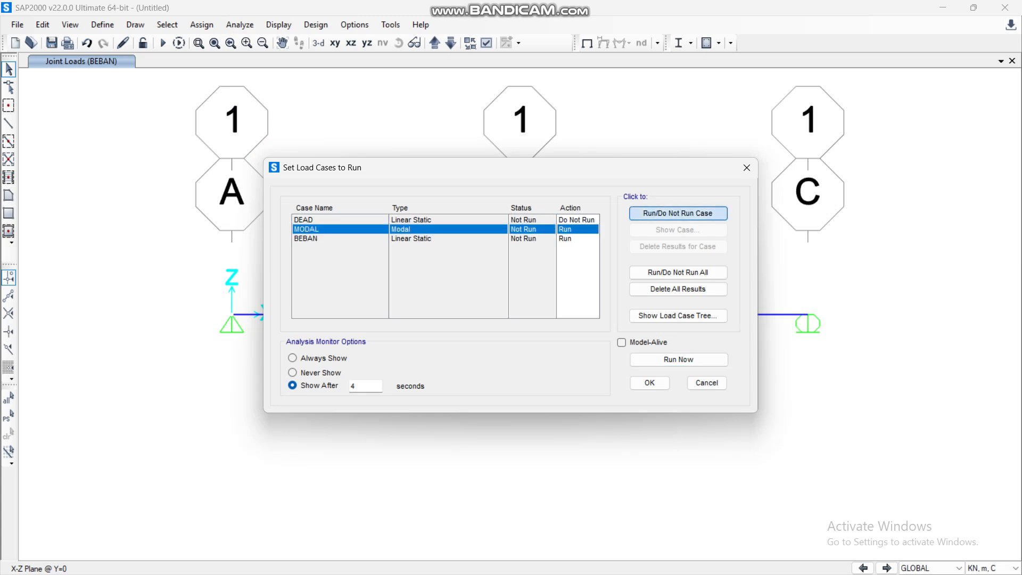
{"action": "left_click", "coordinate": [577, 238]}
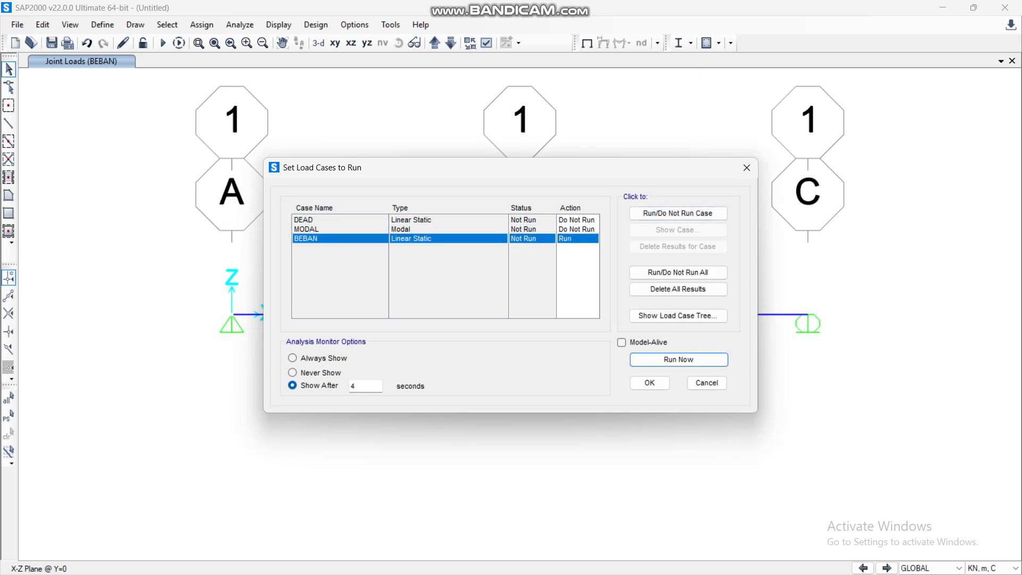
Step: Run the analysis, saving the model file as SAP 20000 in the Unduhan folder
{"action": "left_click", "coordinate": [678, 359]}
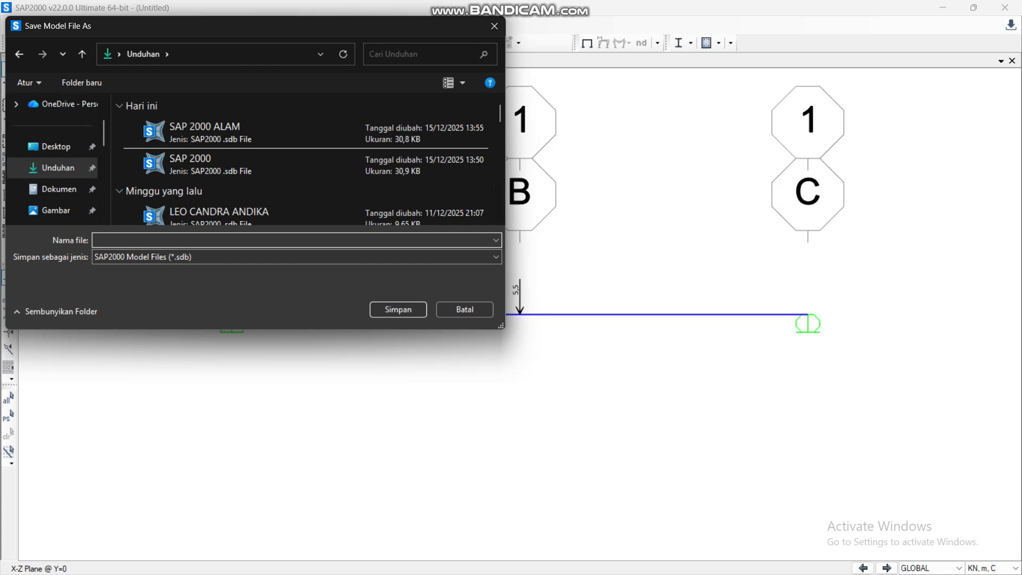
{"action": "type", "text": "SAP 3"}
{"action": "key", "text": "BackSpace"}
{"action": "type", "text": "20000"}
{"action": "key", "text": "Return"}
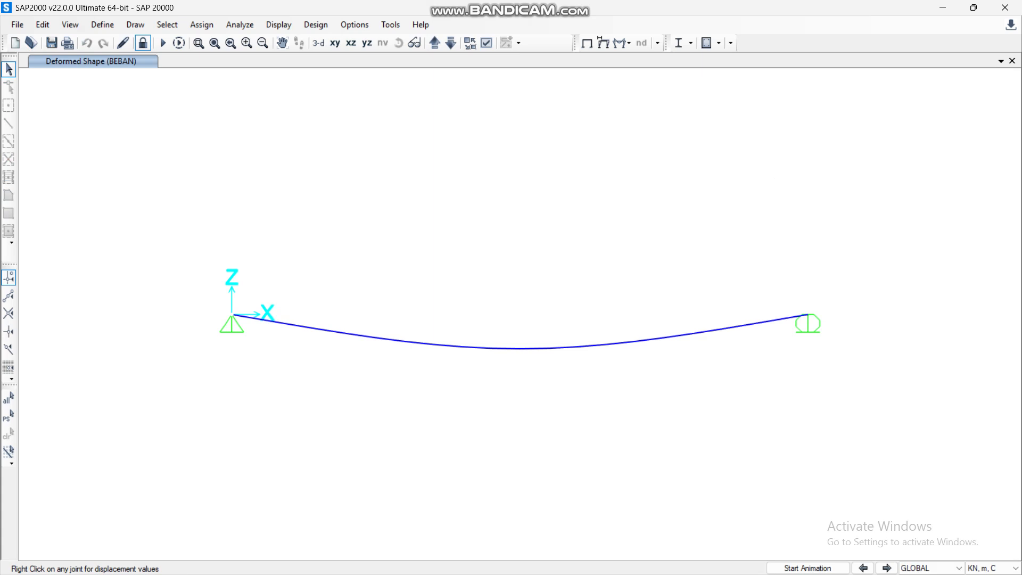
Step: Display the joint reactions for the BEBAN load case
{"action": "left_click", "coordinate": [621, 43]}
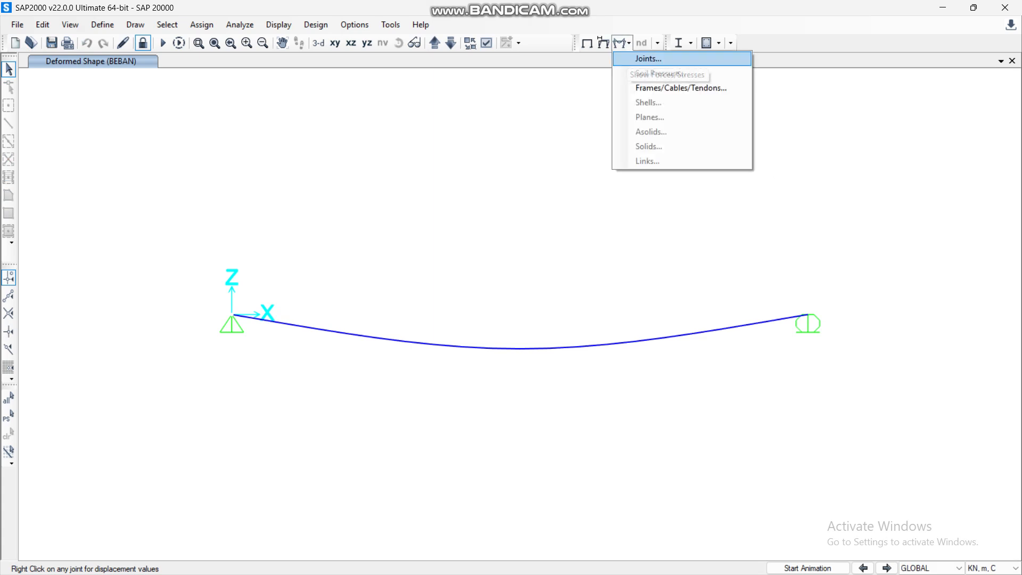
{"action": "left_click", "coordinate": [643, 60]}
{"action": "left_click", "coordinate": [567, 408]}
{"action": "left_click", "coordinate": [453, 409]}
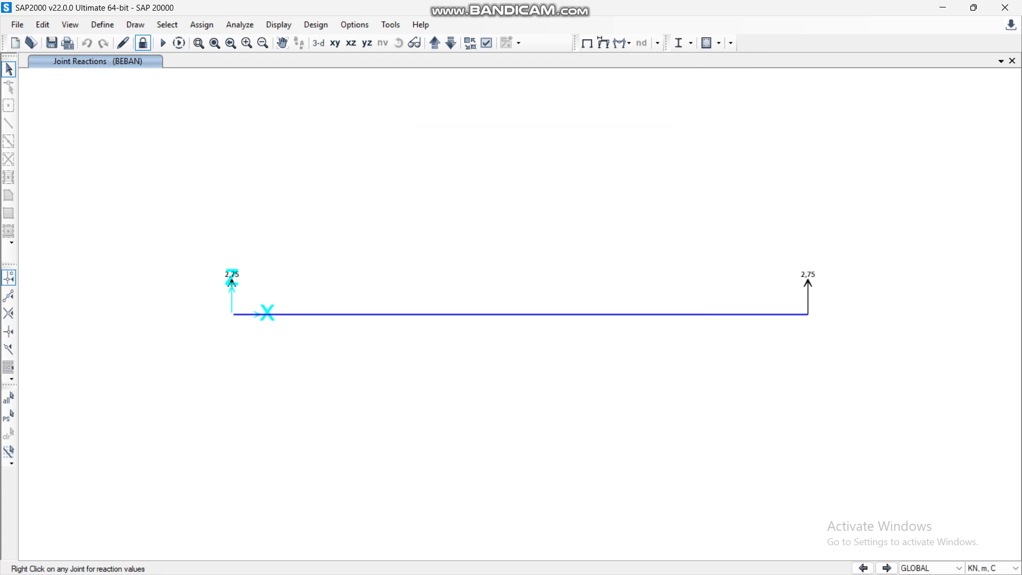
Step: Open the print preview of the joint reactions and set the page orientation to landscape
{"action": "key", "text": "ctrl+p"}
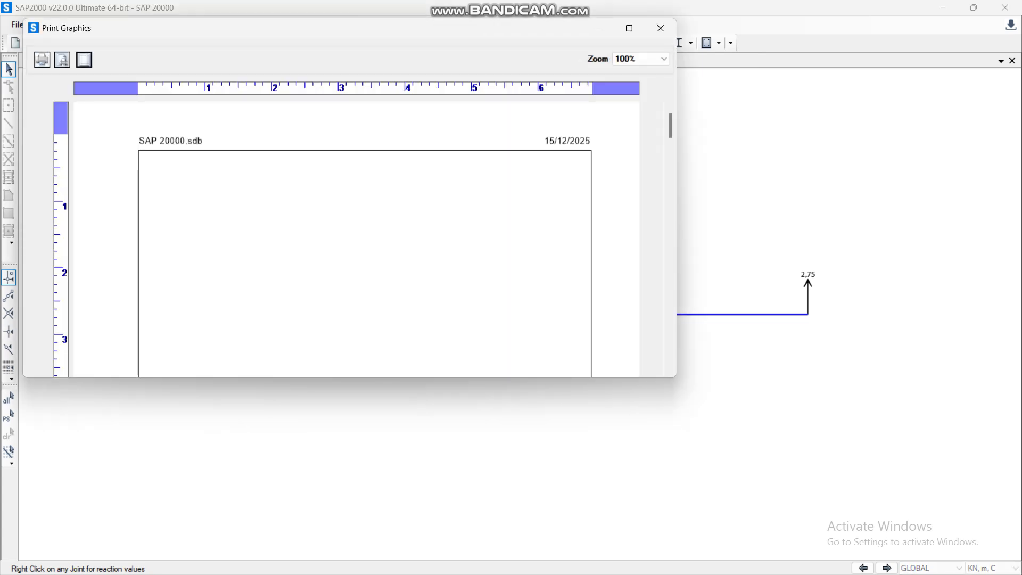
{"action": "left_click", "coordinate": [84, 60]}
{"action": "left_click", "coordinate": [395, 347]}
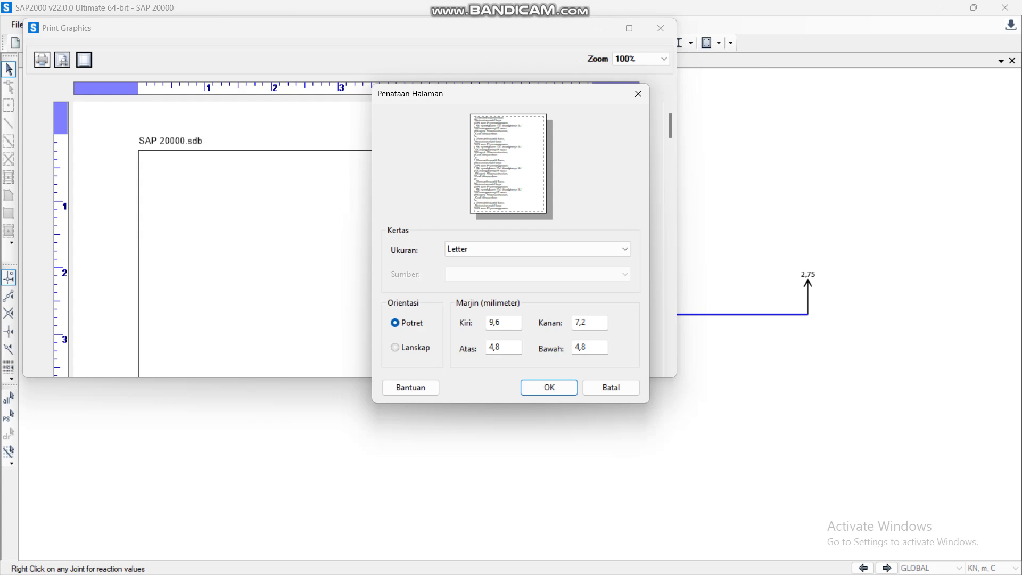
{"action": "left_click", "coordinate": [549, 387]}
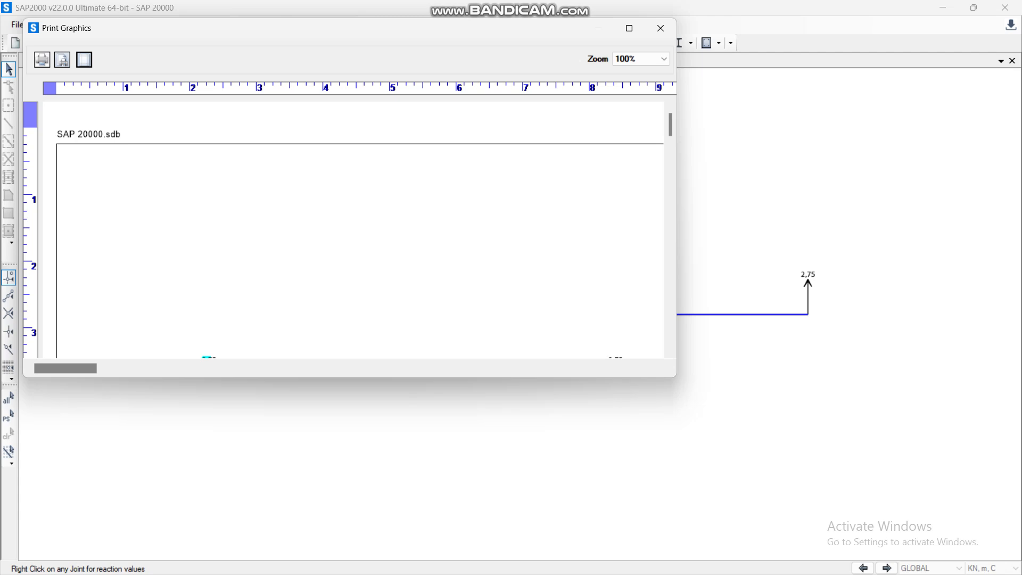
Step: Print the joint reactions to a PDF named P50 B1 in the Unduhan folder and close the print preview
{"action": "left_click", "coordinate": [42, 60]}
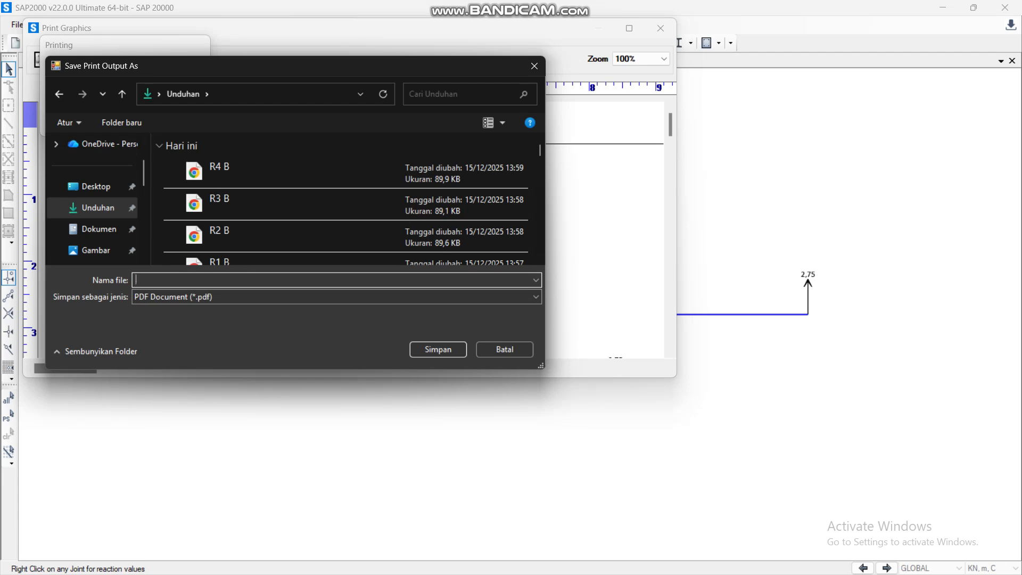
{"action": "type", "text": "P50 B1"}
{"action": "left_click", "coordinate": [438, 349]}
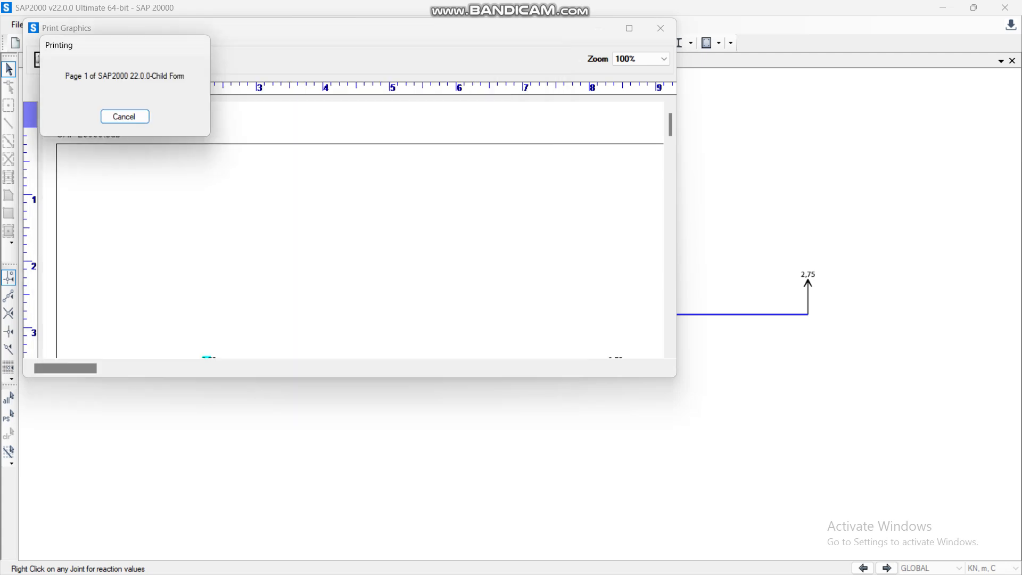
{"action": "left_click", "coordinate": [660, 28]}
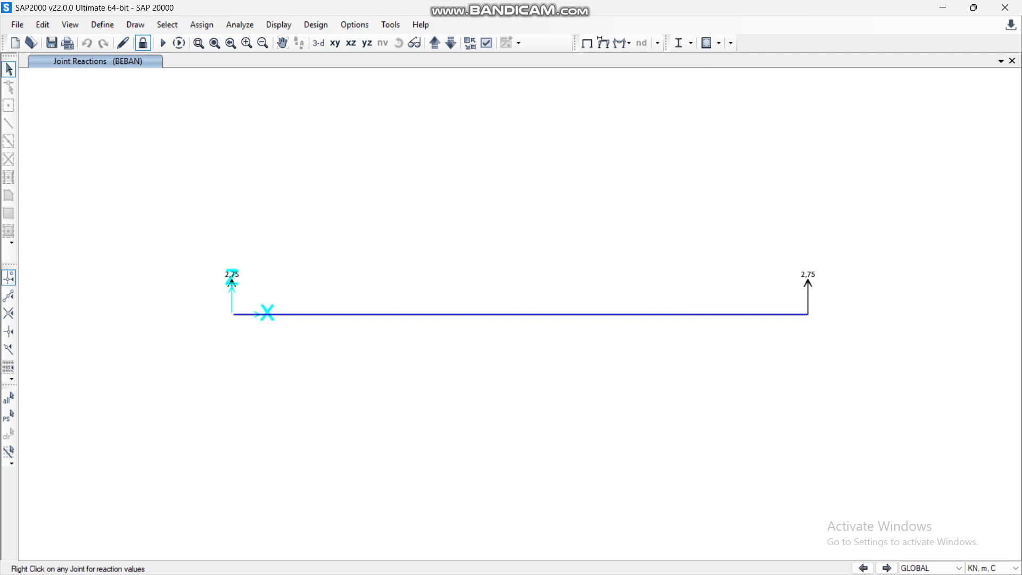
Step: Display the axial force diagram of the beam for BEBAN with values shown
{"action": "key", "text": "F8"}
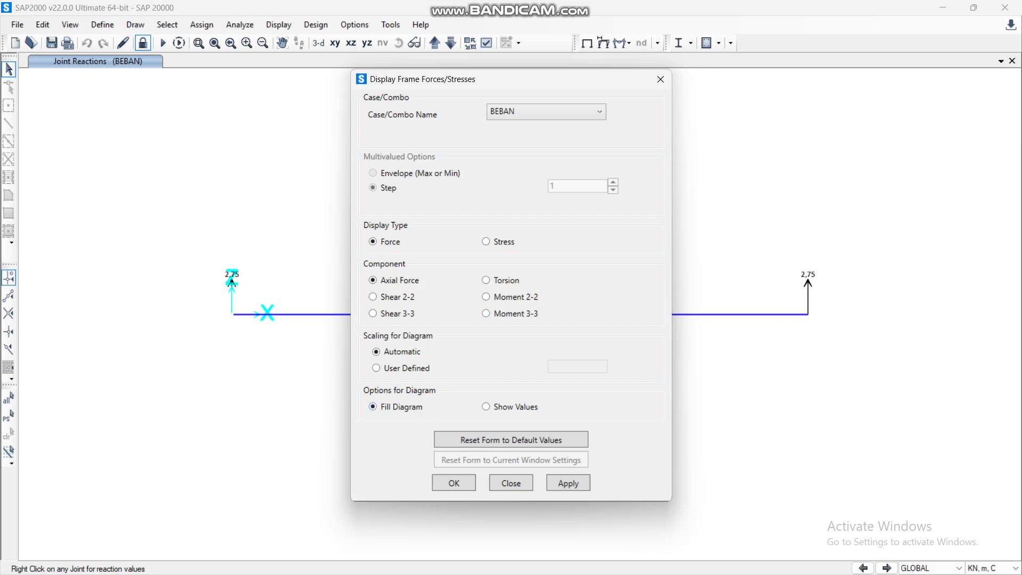
{"action": "left_click", "coordinate": [486, 407]}
{"action": "left_click", "coordinate": [568, 482]}
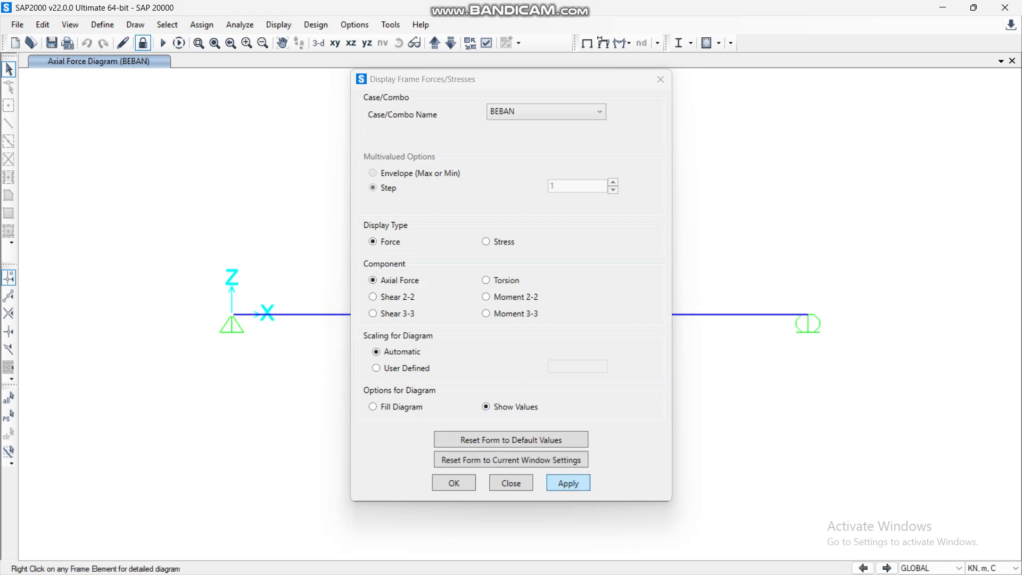
{"action": "left_click", "coordinate": [454, 482]}
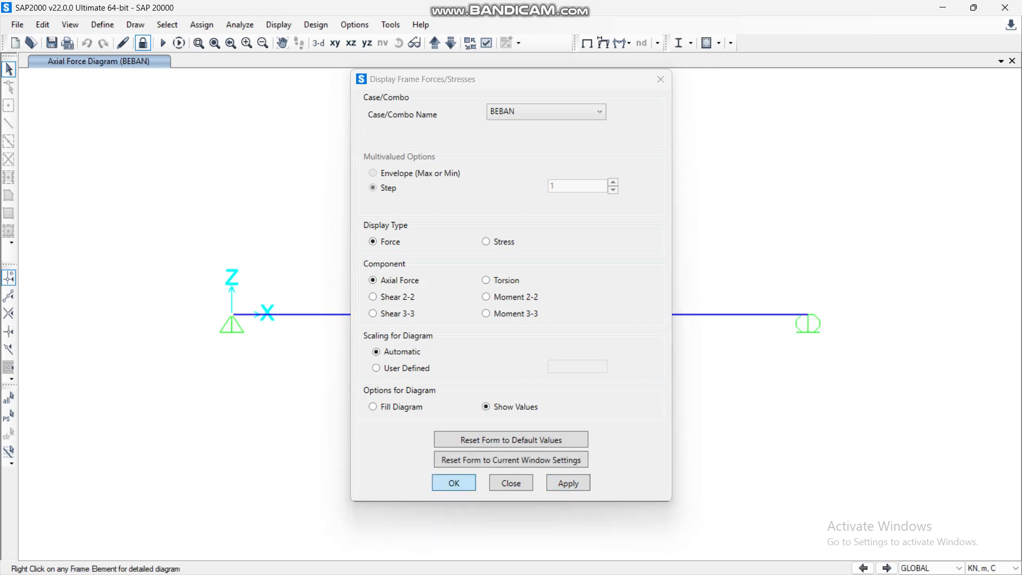
Step: Print the axial force diagram to a PDF named P50 B2 in the Unduhan folder
{"action": "key", "text": "ctrl+p"}
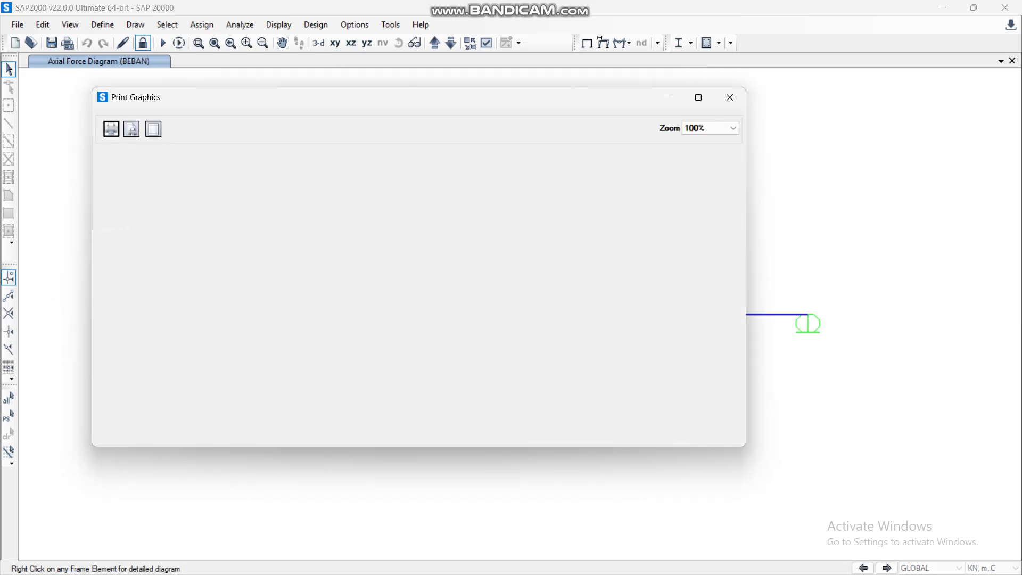
{"action": "key", "text": "Return"}
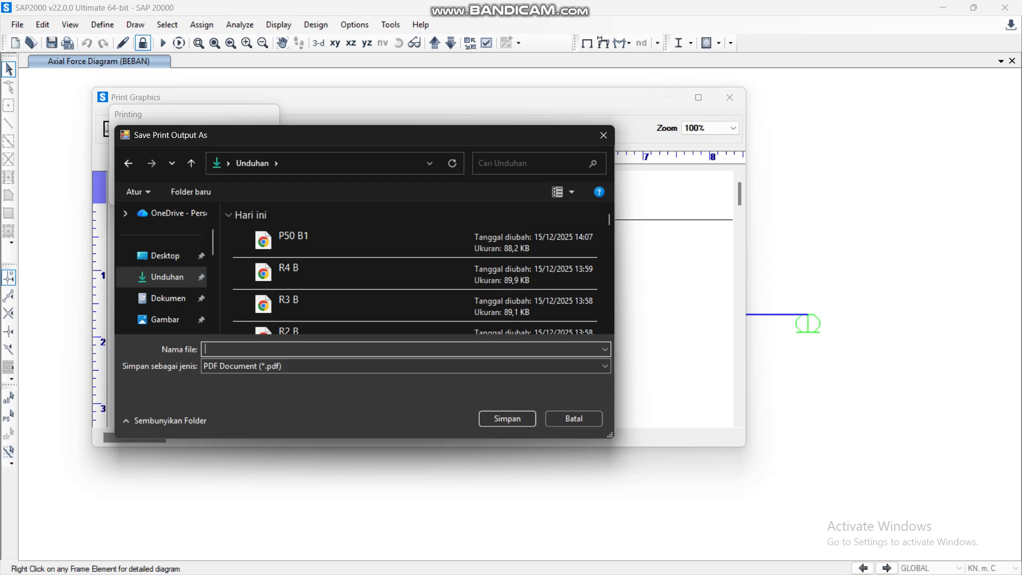
{"action": "type", "text": "P50"}
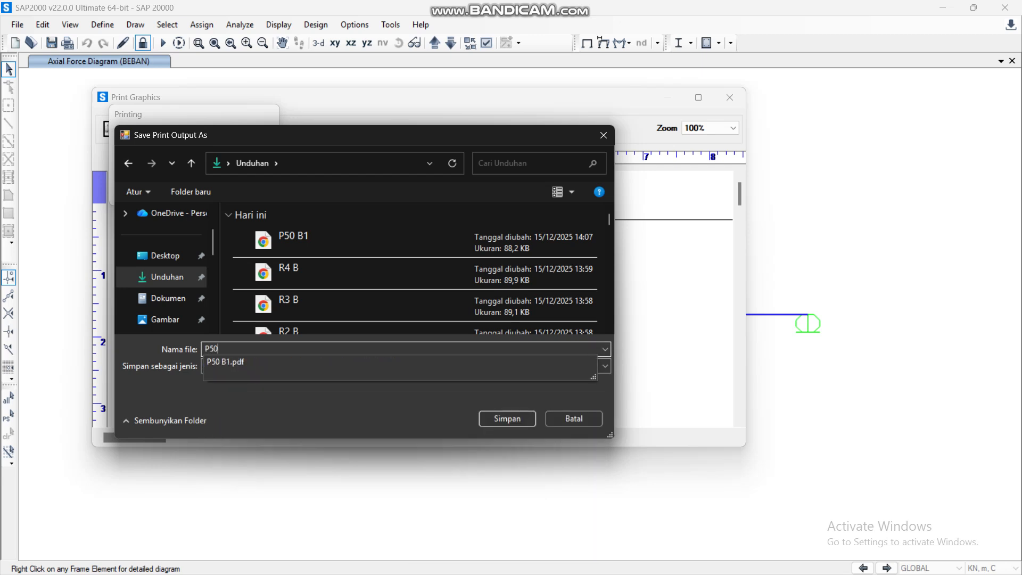
{"action": "type", "text": " B1"}
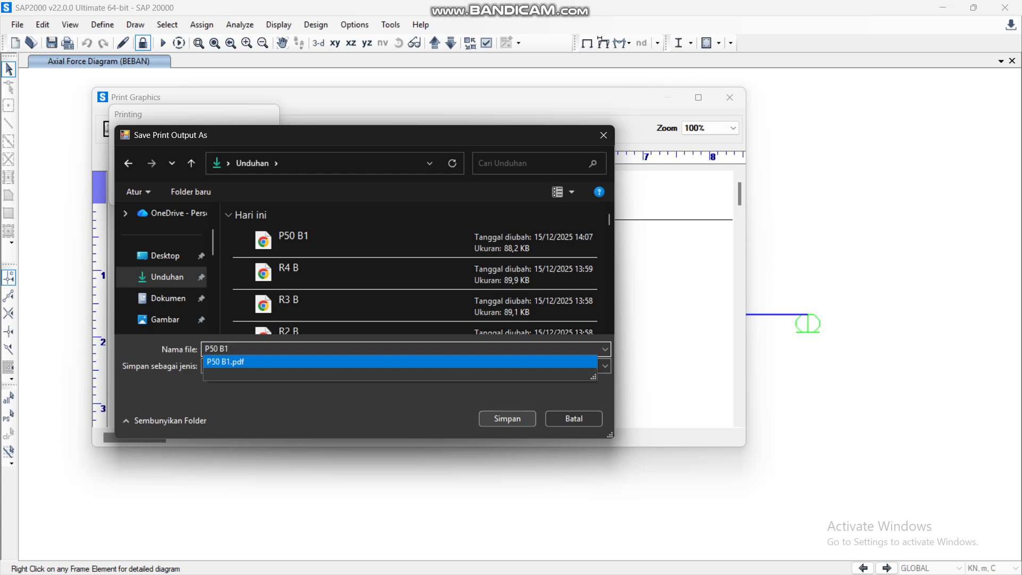
{"action": "key", "text": "BackSpace"}
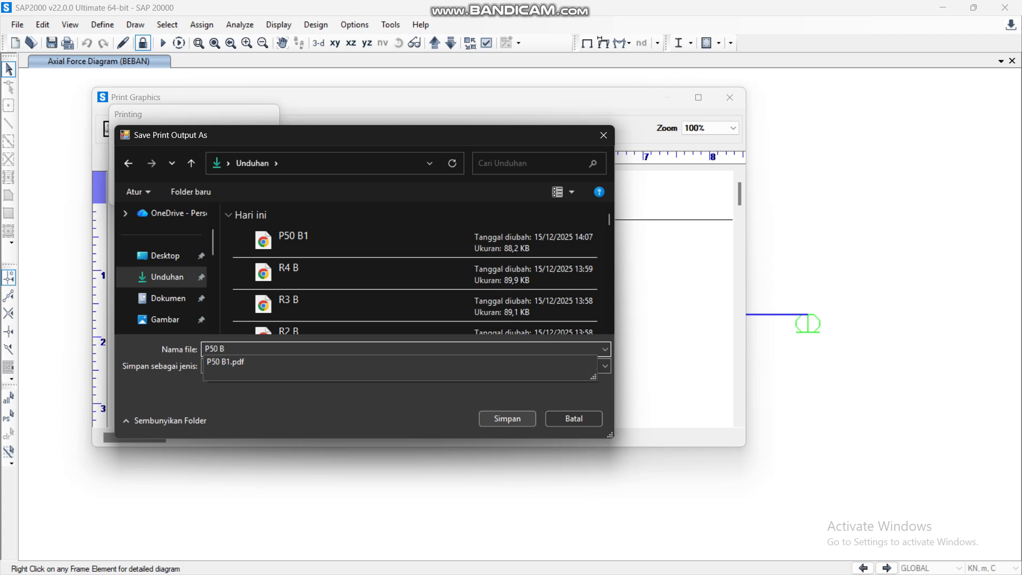
{"action": "type", "text": "2"}
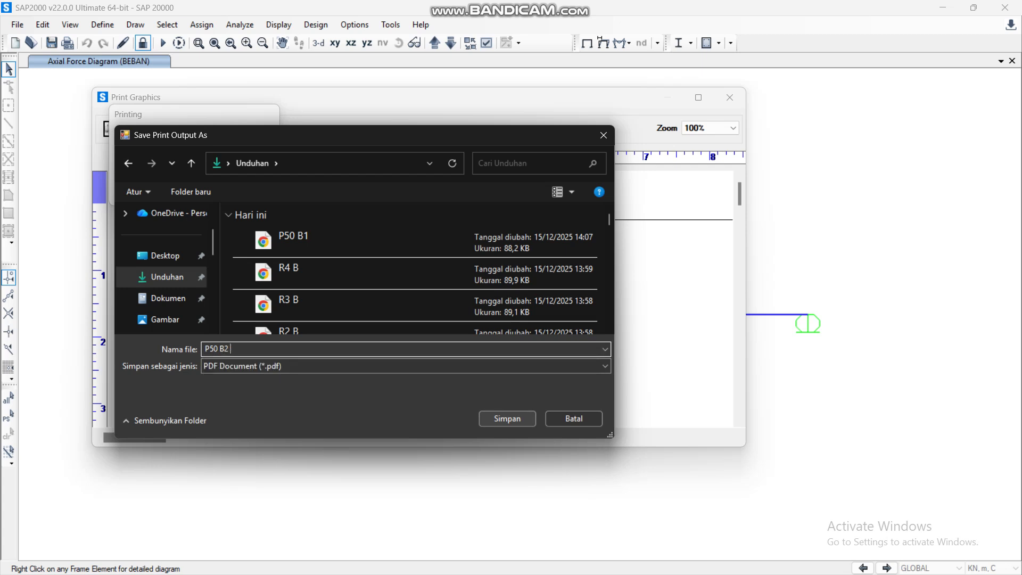
{"action": "key", "text": "Return"}
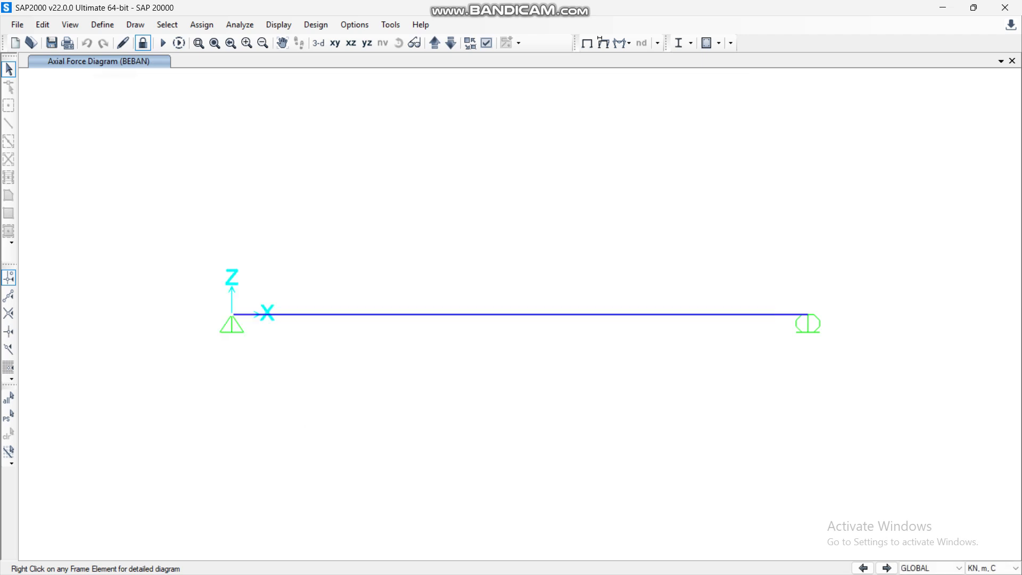
Step: Display the Shear 2-2 force diagram of the beam for BEBAN with values shown
{"action": "key", "text": "F8"}
{"action": "left_click", "coordinate": [373, 297]}
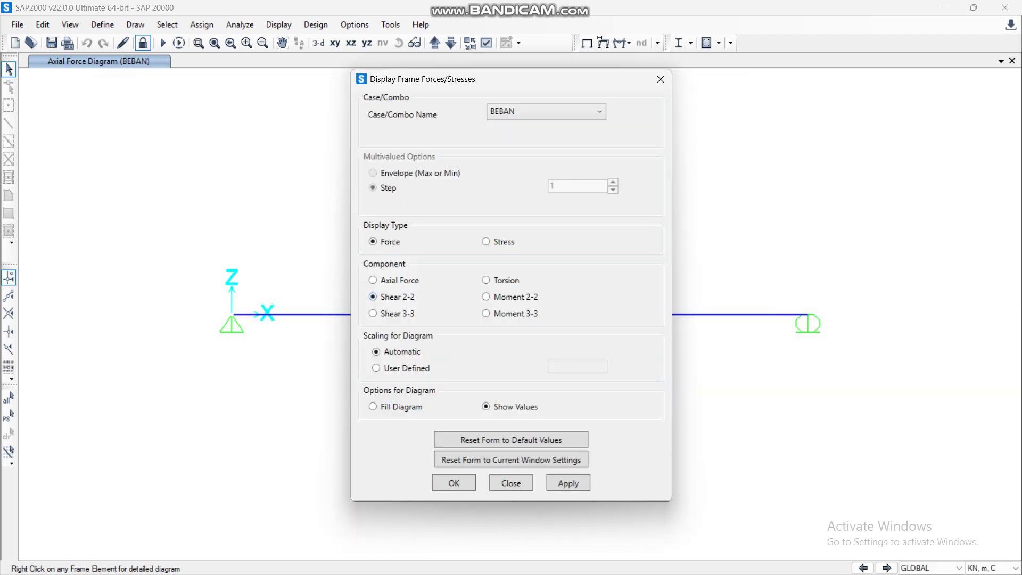
{"action": "left_click", "coordinate": [568, 482]}
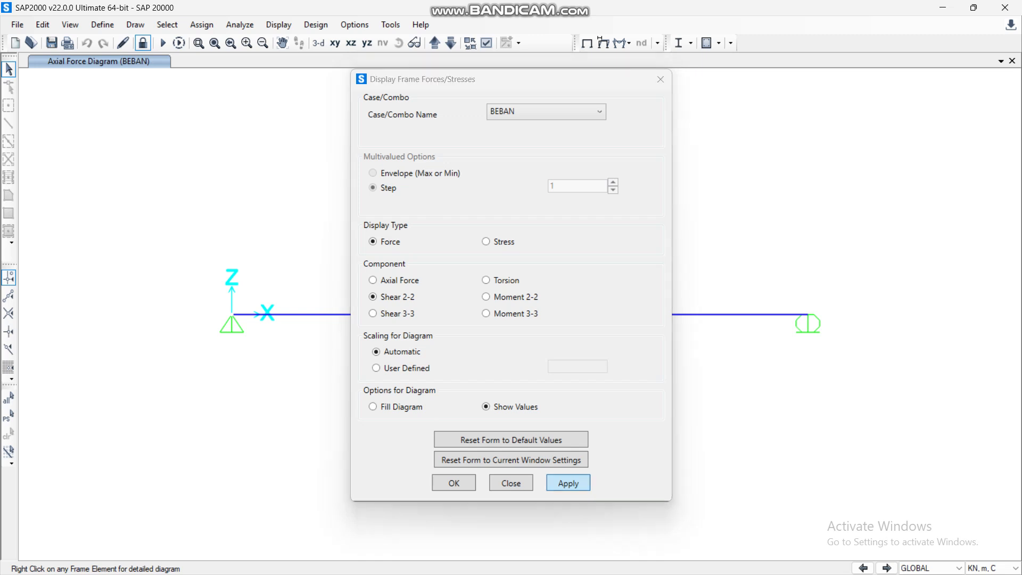
{"action": "left_click", "coordinate": [454, 483]}
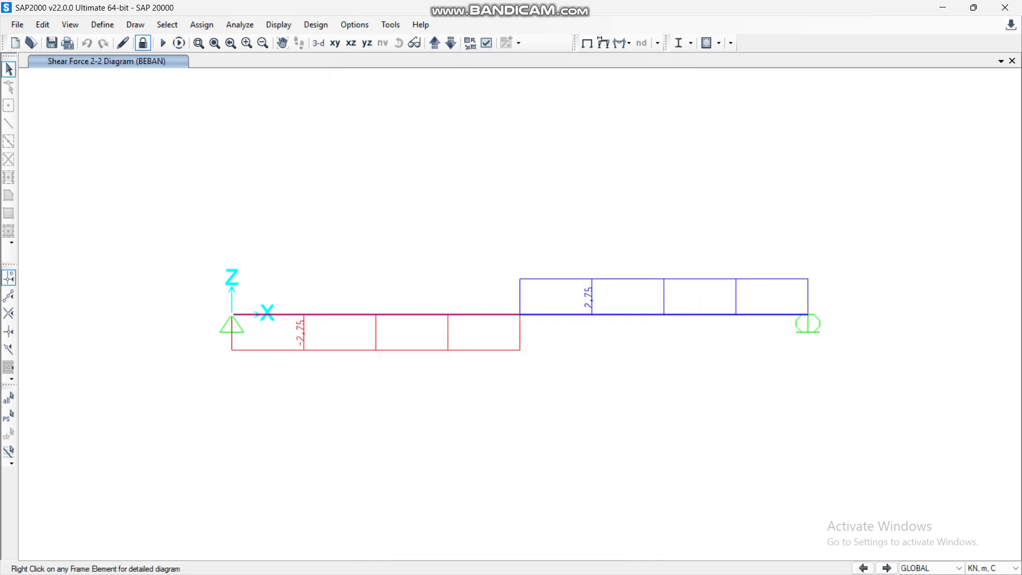
Step: Print the shear force diagram to a PDF named P50 B3 in the Unduhan folder and close the print preview
{"action": "key", "text": "ctrl+p"}
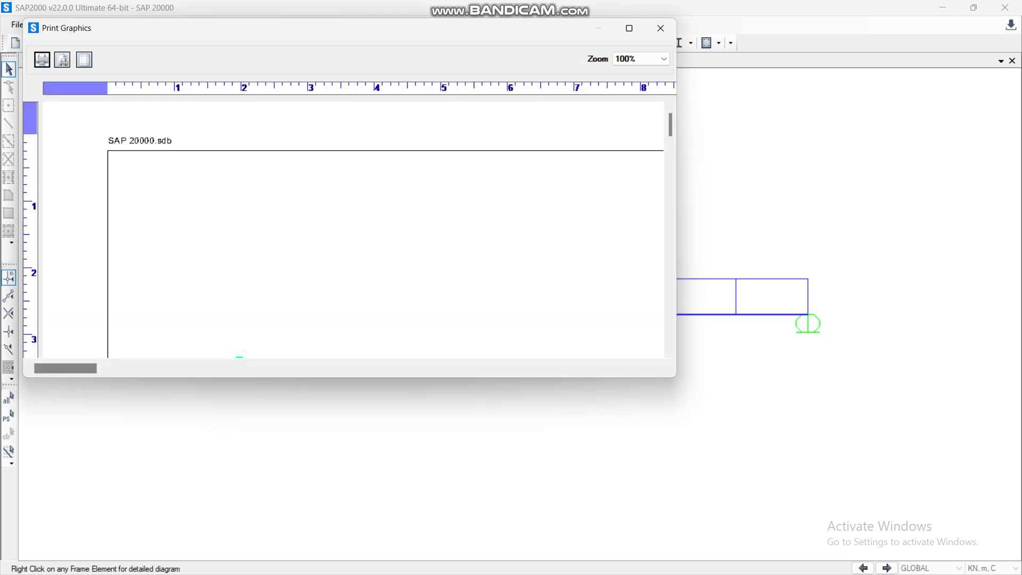
{"action": "left_click", "coordinate": [42, 60]}
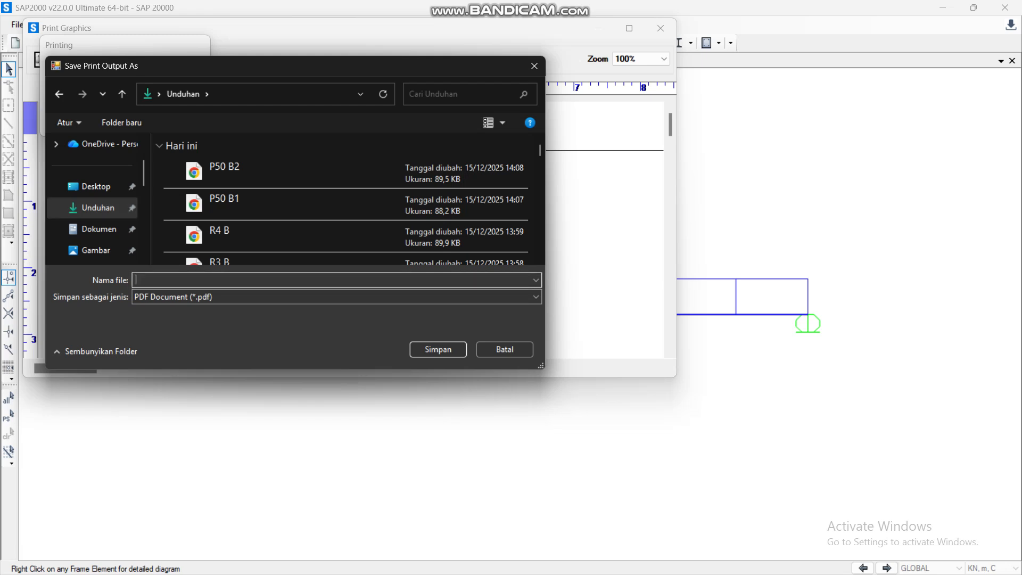
{"action": "type", "text": "P5"}
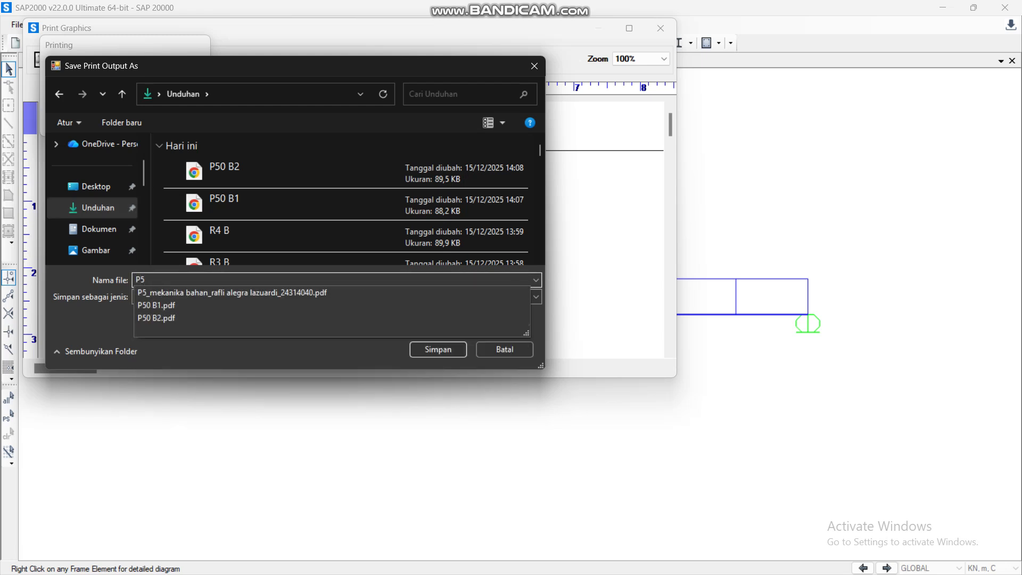
{"action": "type", "text": "0"}
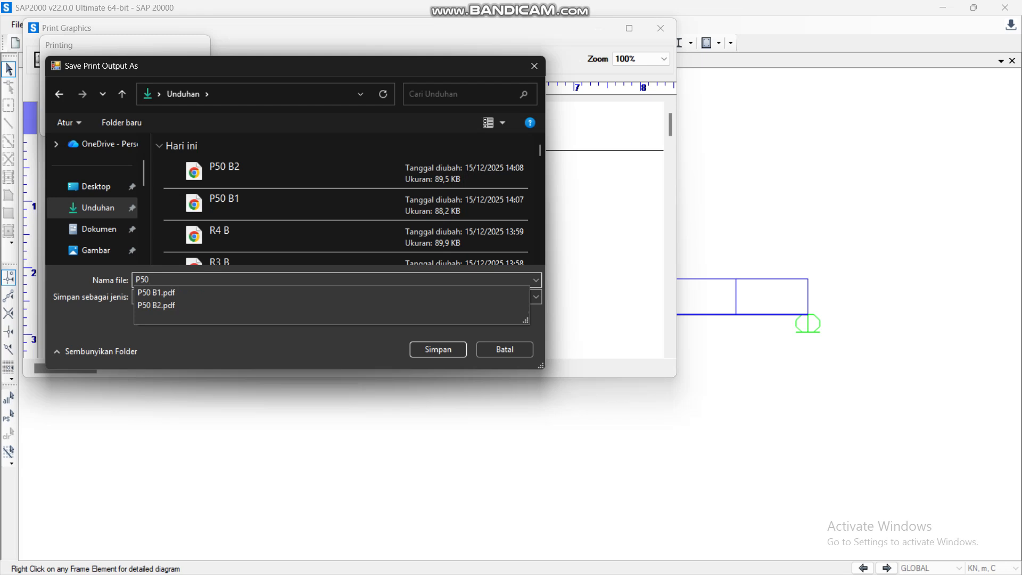
{"action": "type", "text": " B3"}
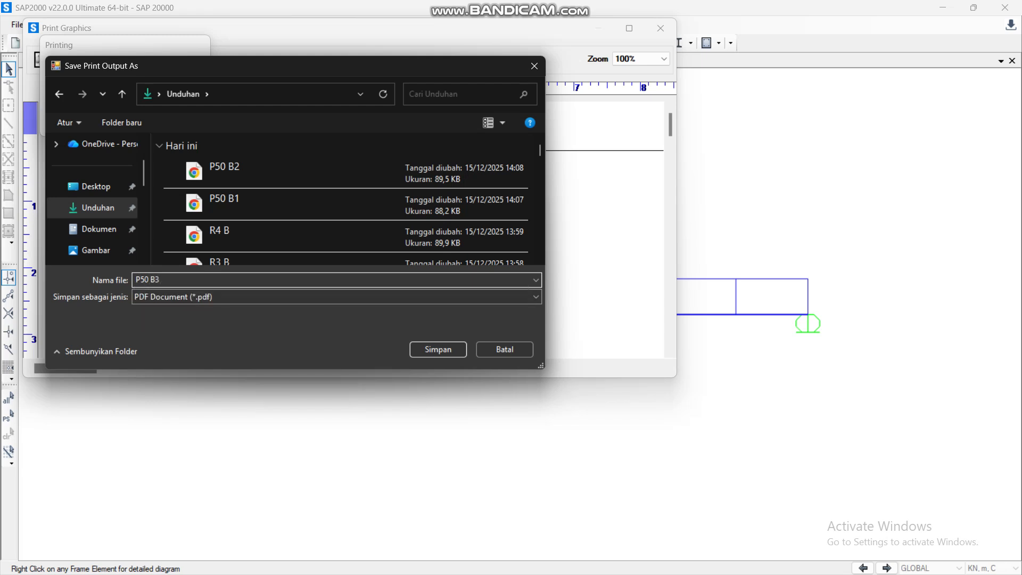
{"action": "key", "text": "Return"}
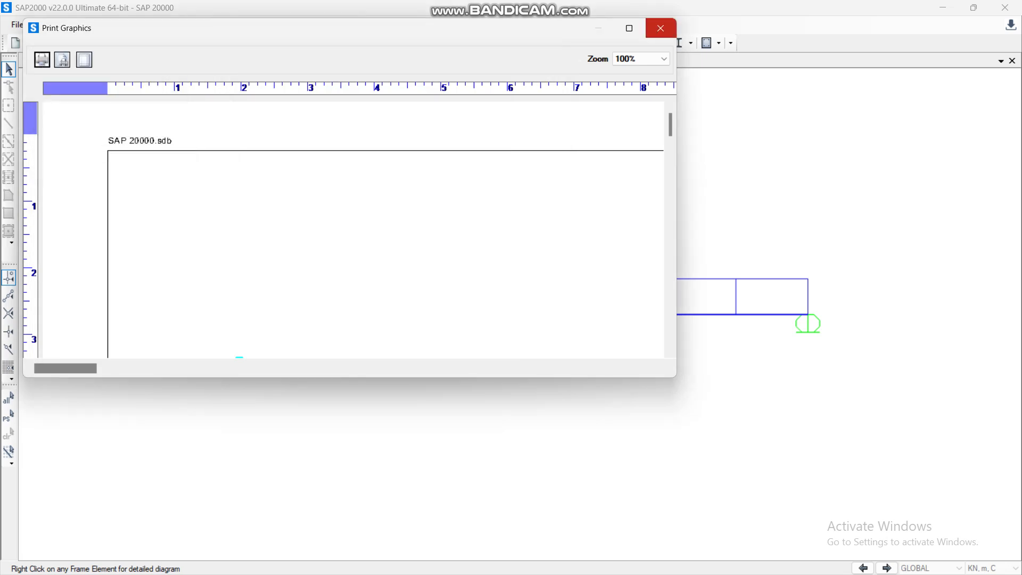
{"action": "left_click", "coordinate": [660, 27]}
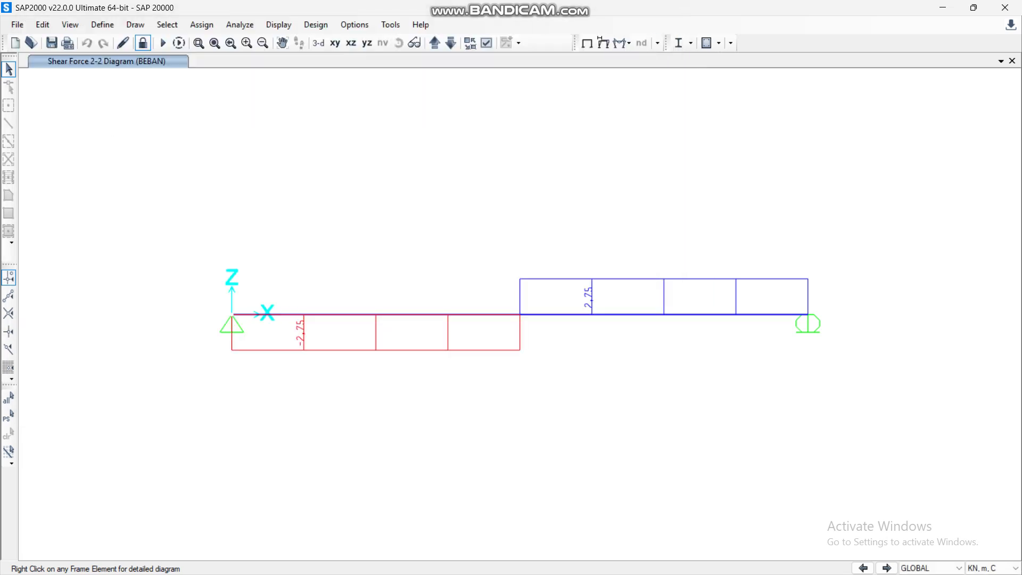
Step: Display the Moment 3-3 diagram of the beam for BEBAN with values shown
{"action": "key", "text": "F8"}
{"action": "left_click", "coordinate": [486, 313]}
{"action": "left_click", "coordinate": [568, 483]}
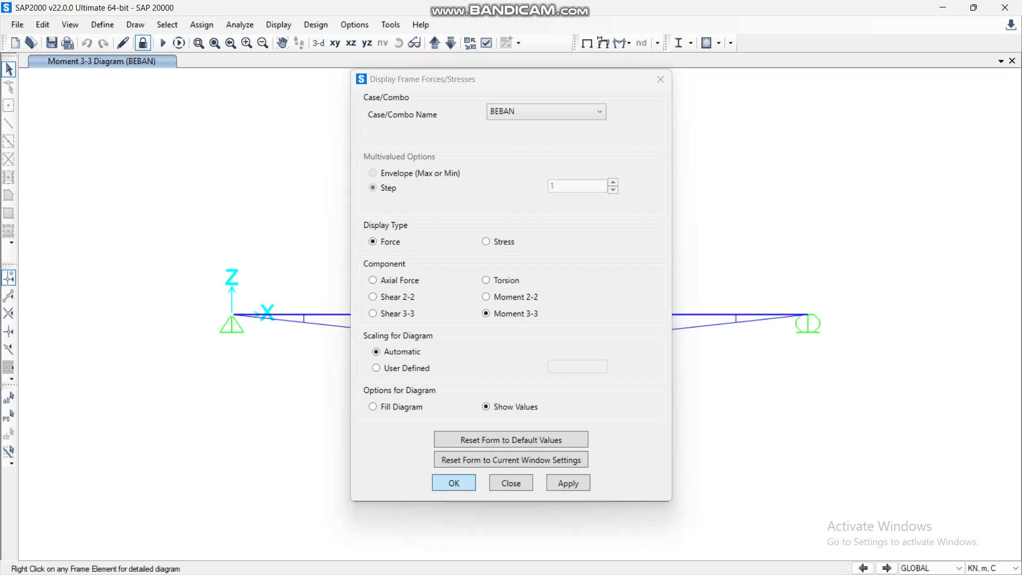
{"action": "key", "text": "Return"}
Step: Print the moment diagram to a PDF named P50 B4 in the Unduhan folder and close the print preview
{"action": "key", "text": "ctrl+p"}
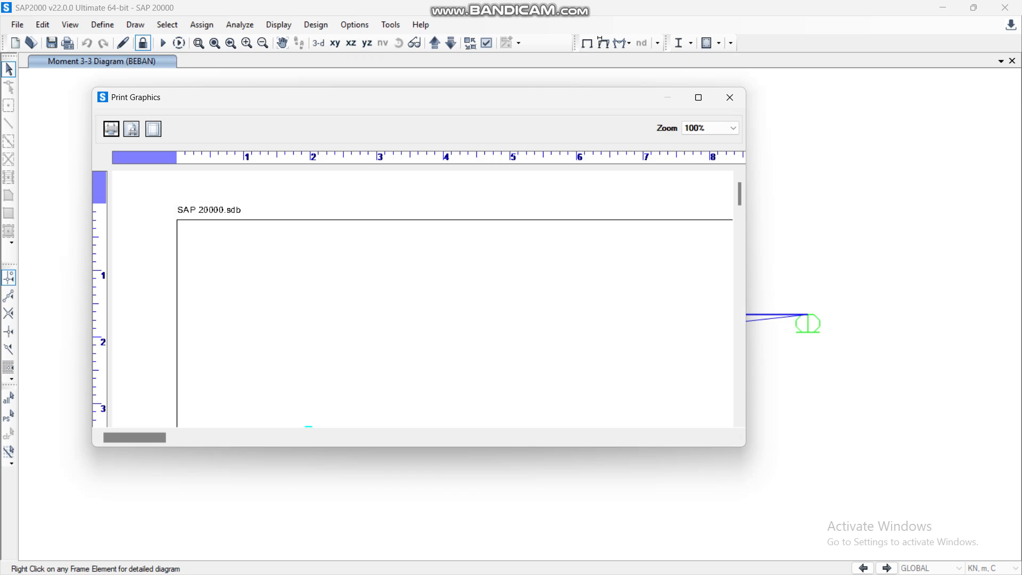
{"action": "left_click", "coordinate": [111, 129]}
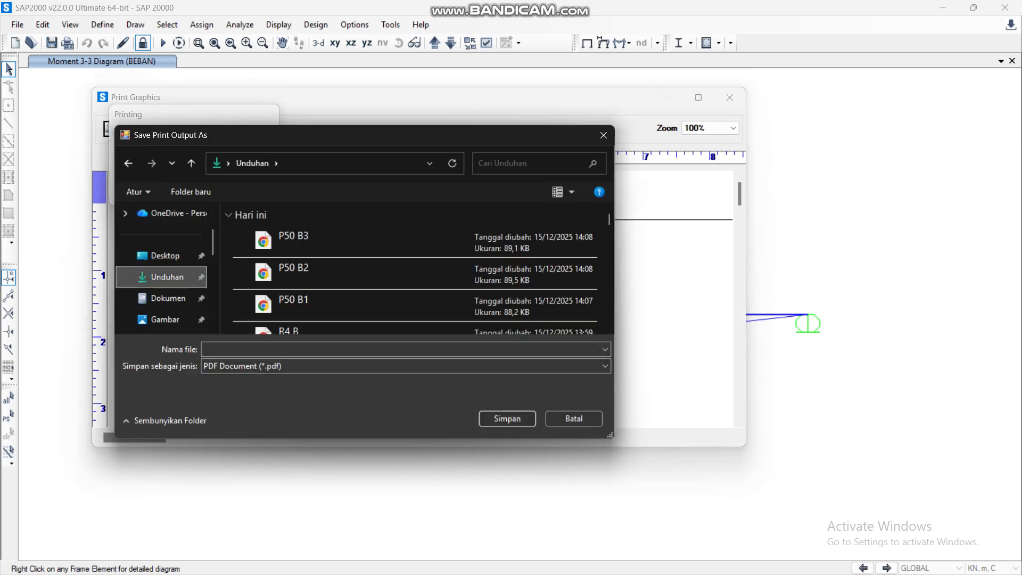
{"action": "type", "text": "P"}
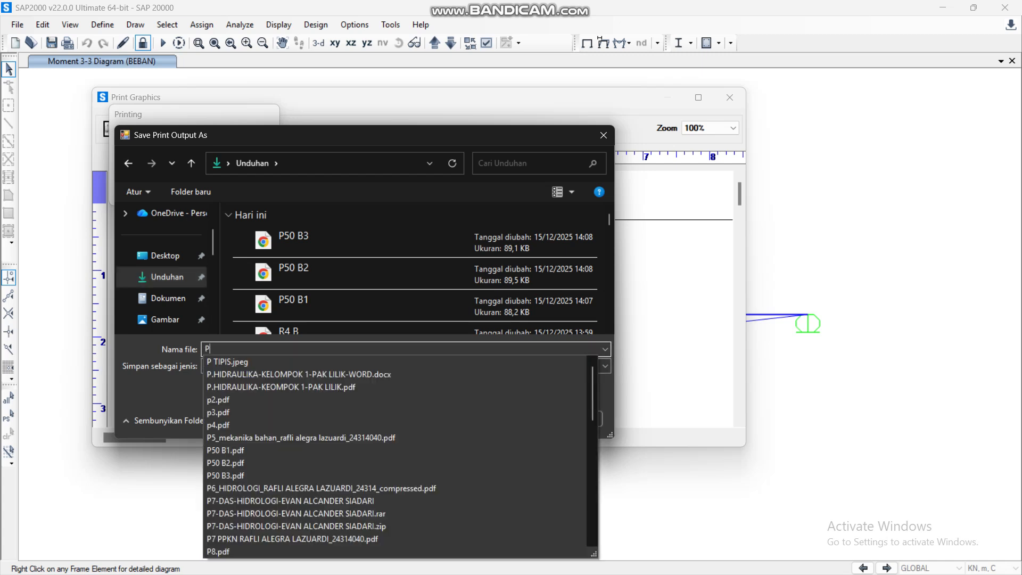
{"action": "type", "text": "50 B4"}
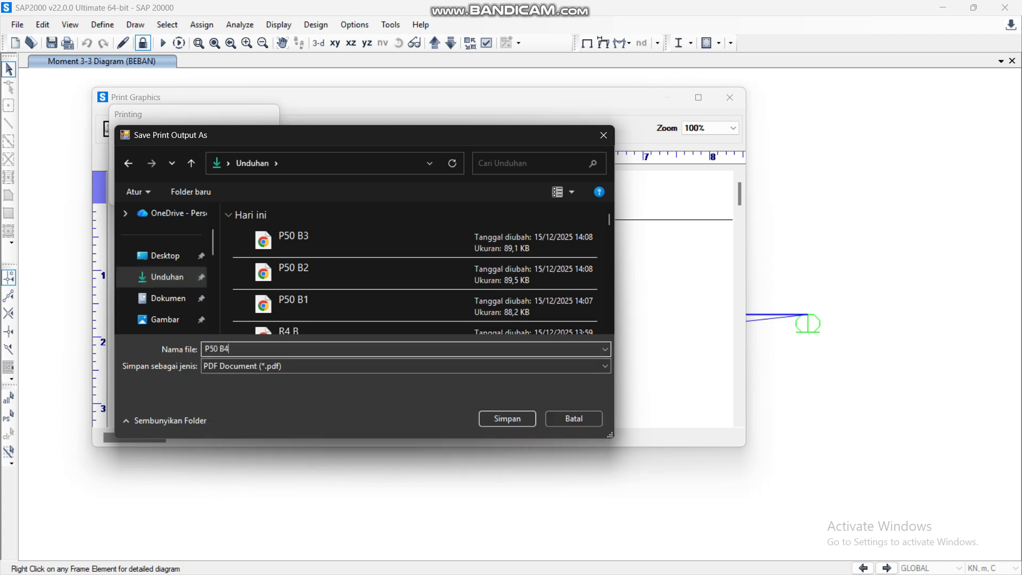
{"action": "key", "text": "Return"}
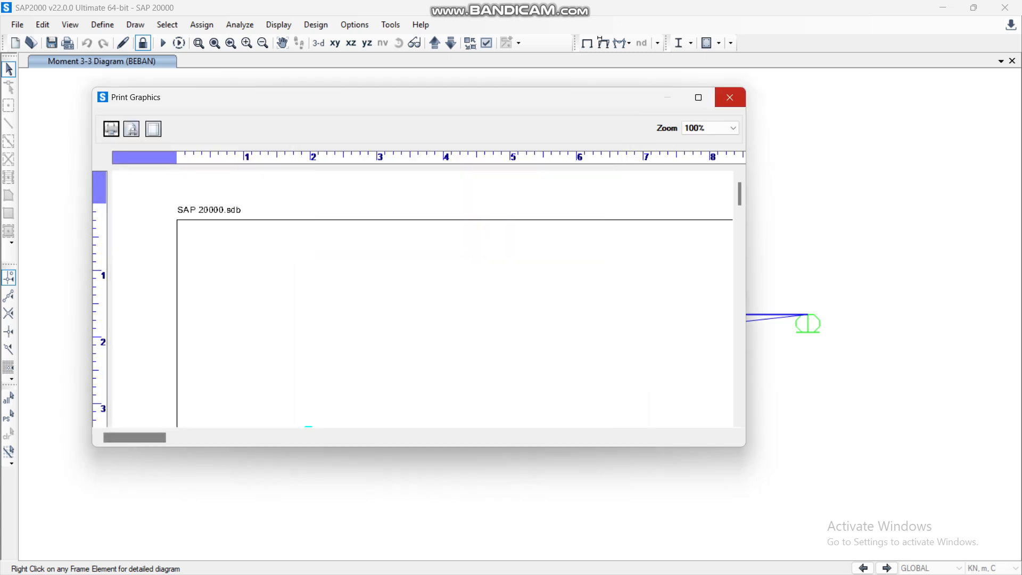
{"action": "left_click", "coordinate": [729, 97]}
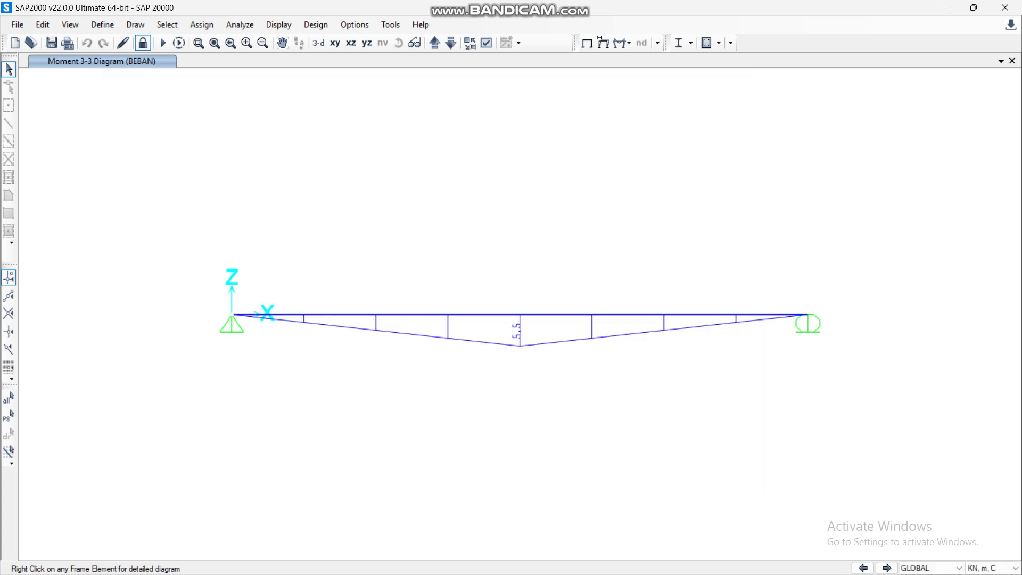